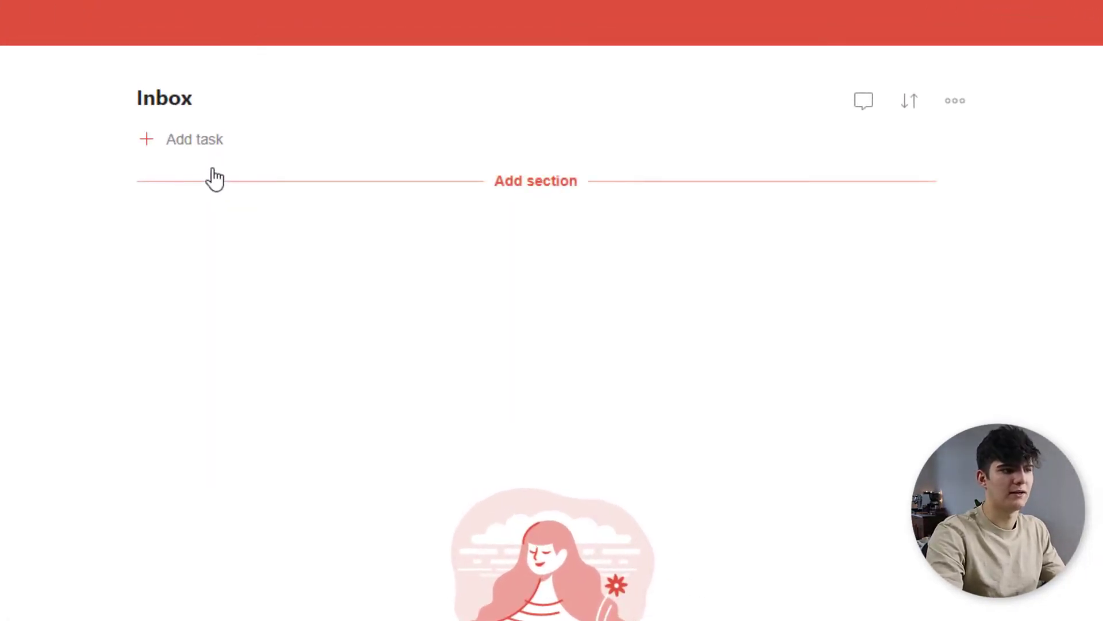
Add the task 'This is a task' to the Inbox
{"action": "left_click", "coordinate": [212, 140]}
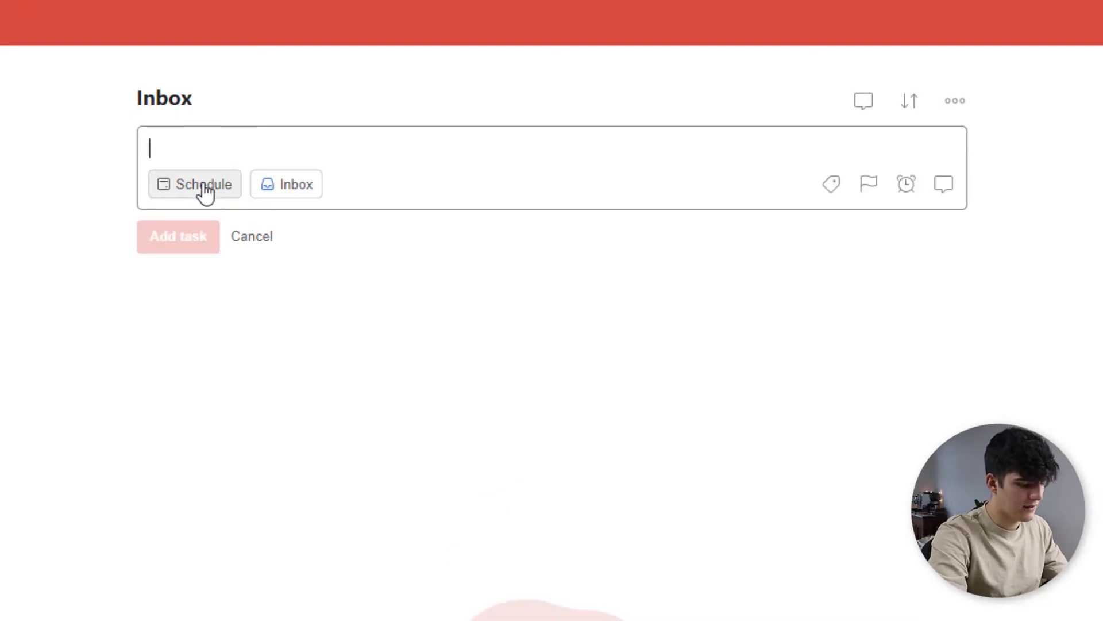
{"action": "type", "text": "This is a t"}
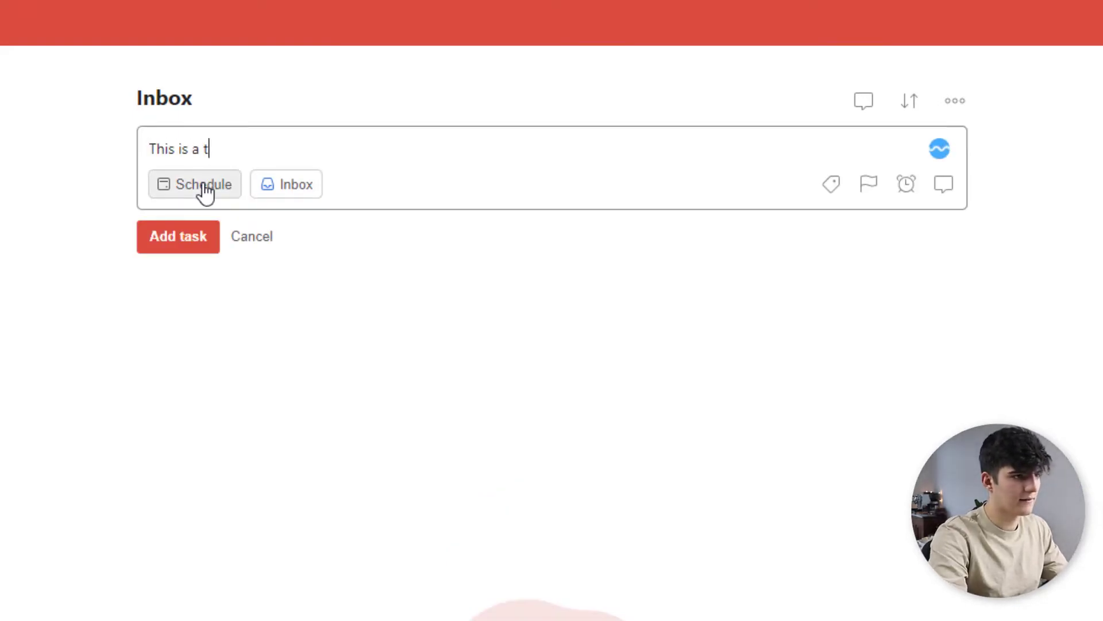
{"action": "type", "text": "aks"}
{"action": "key", "text": "BackSpace"}
{"action": "key", "text": "BackSpace"}
{"action": "type", "text": "sls"}
{"action": "key", "text": "BackSpace"}
{"action": "key", "text": "BackSpace"}
{"action": "type", "text": "k"}
{"action": "key", "text": "Return"}
Complete 'This is a task', then undo the completion so it stays open
{"action": "key", "text": "Escape"}
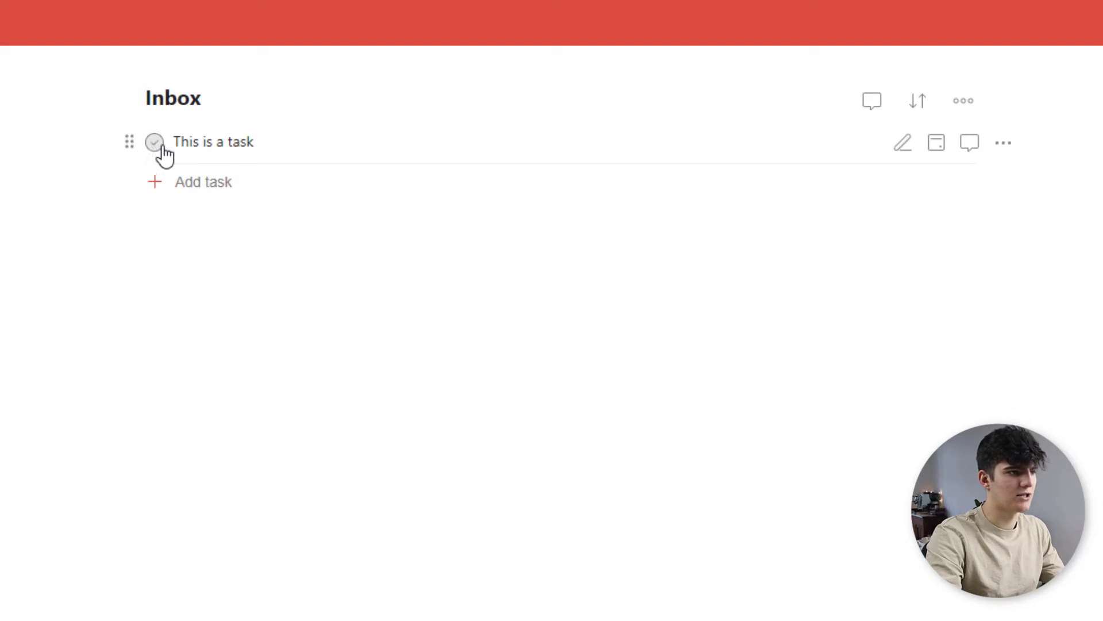
{"action": "left_click", "coordinate": [156, 144]}
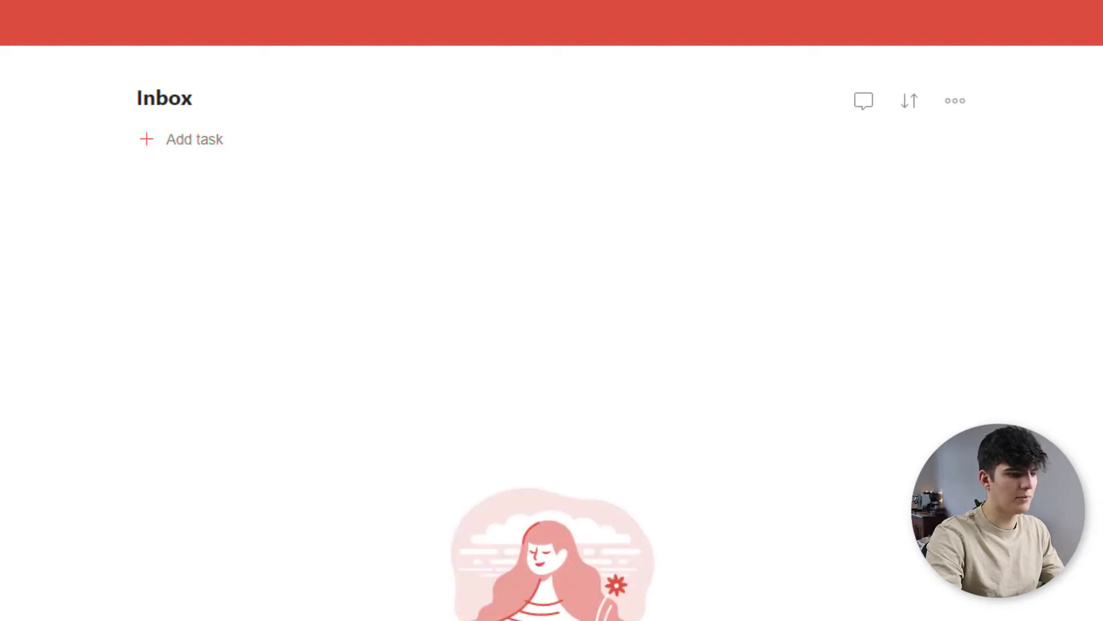
{"action": "key", "text": "ctrl+z"}
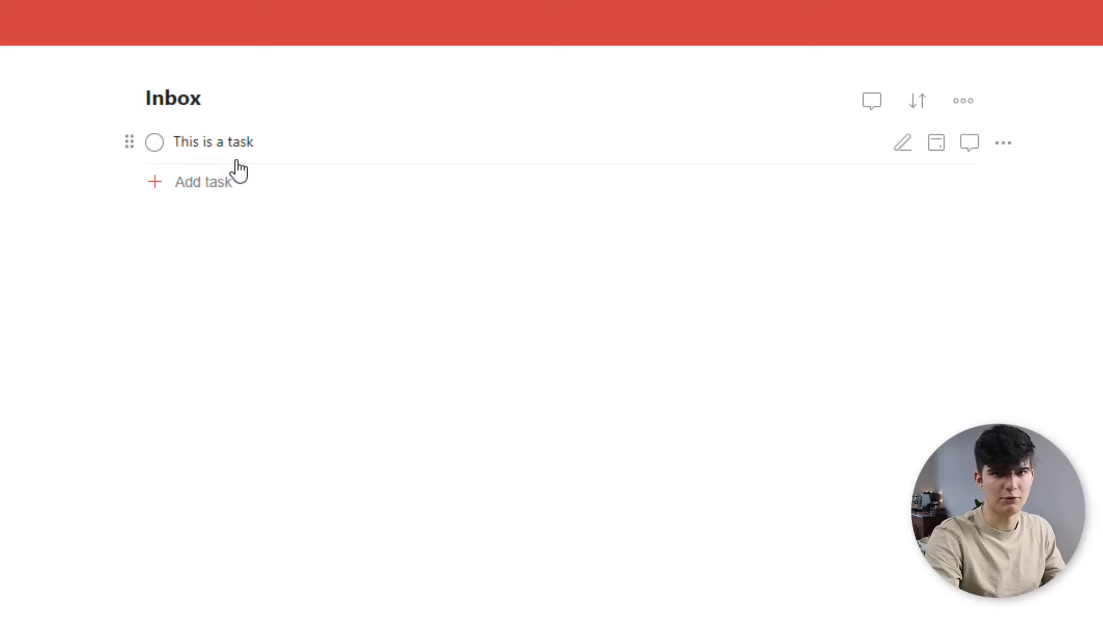
Move 'This is a task' into the EPC Webdesign project with a # tag
{"action": "left_click", "coordinate": [267, 150]}
{"action": "left_click", "coordinate": [357, 128]}
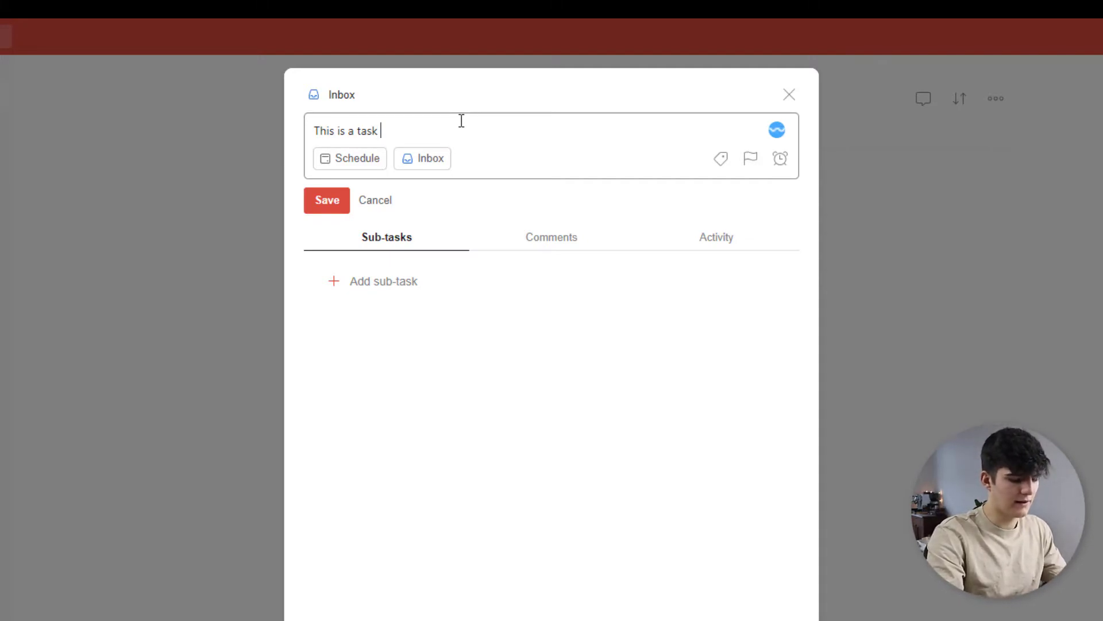
{"action": "type", "text": "#"}
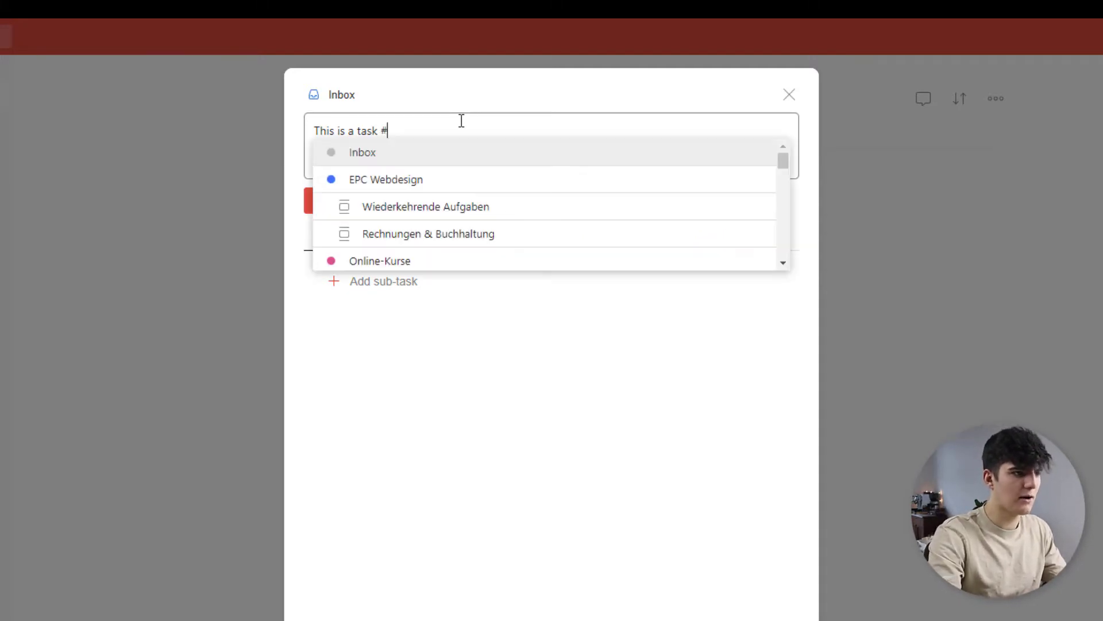
{"action": "left_click", "coordinate": [397, 184]}
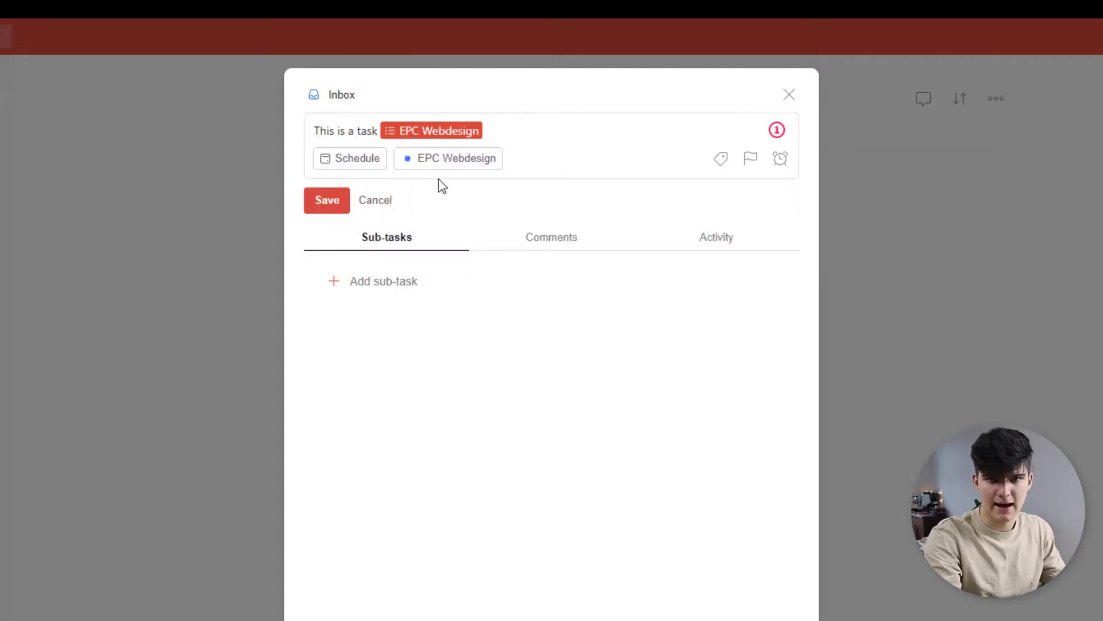
{"action": "left_click", "coordinate": [338, 208]}
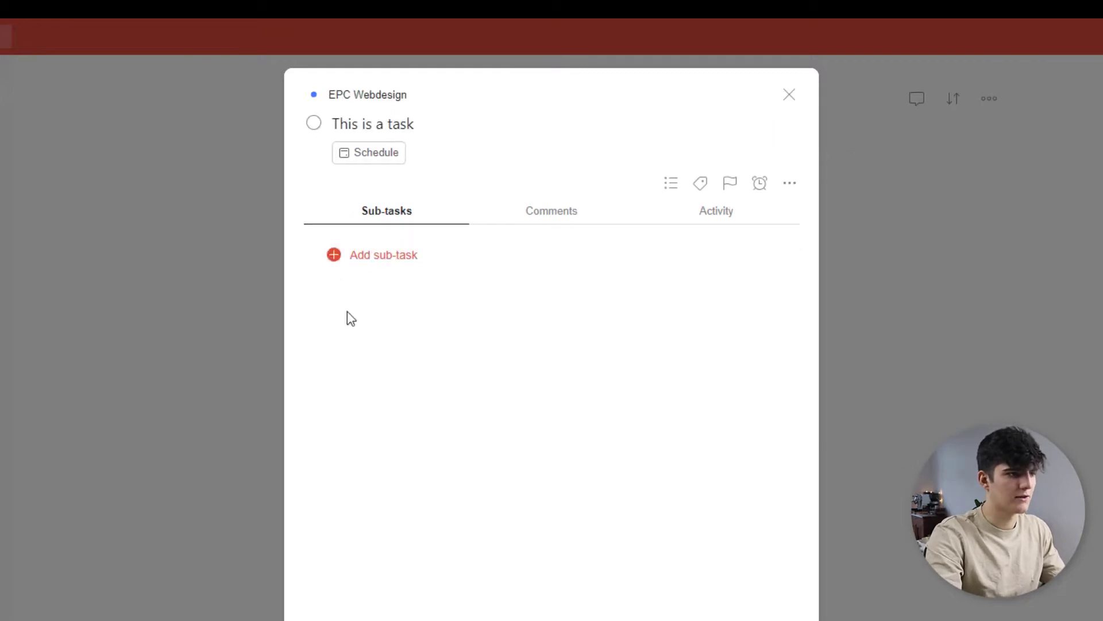
{"action": "left_click", "coordinate": [869, 261]}
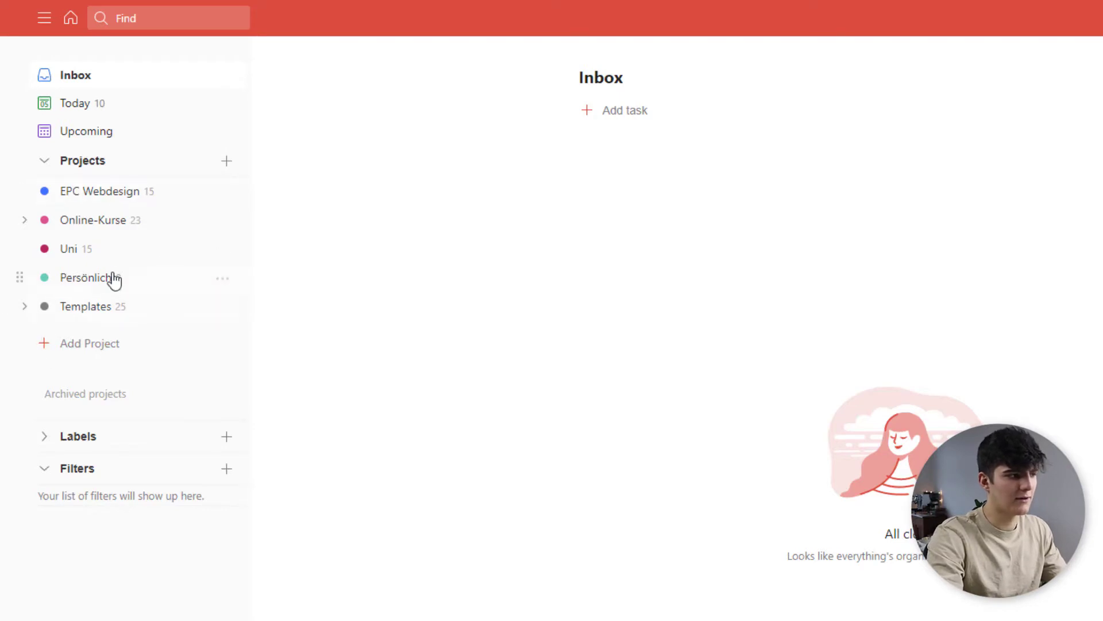
From EPC Webdesign, move 'This is a task' back to the Inbox and view the Inbox
{"action": "left_click", "coordinate": [104, 199]}
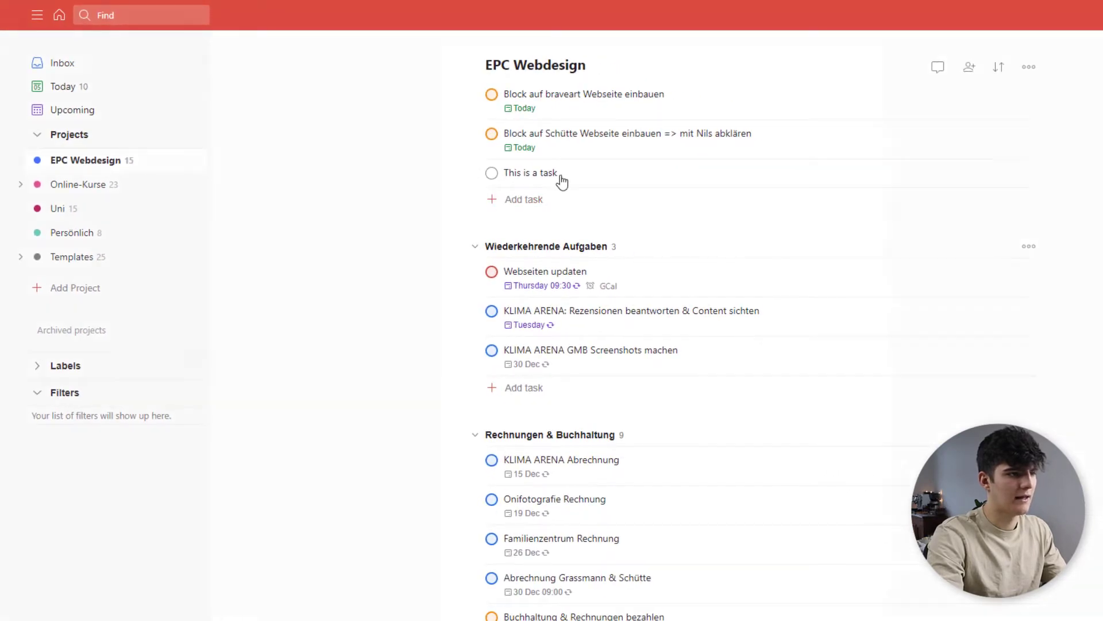
{"action": "left_click", "coordinate": [561, 177]}
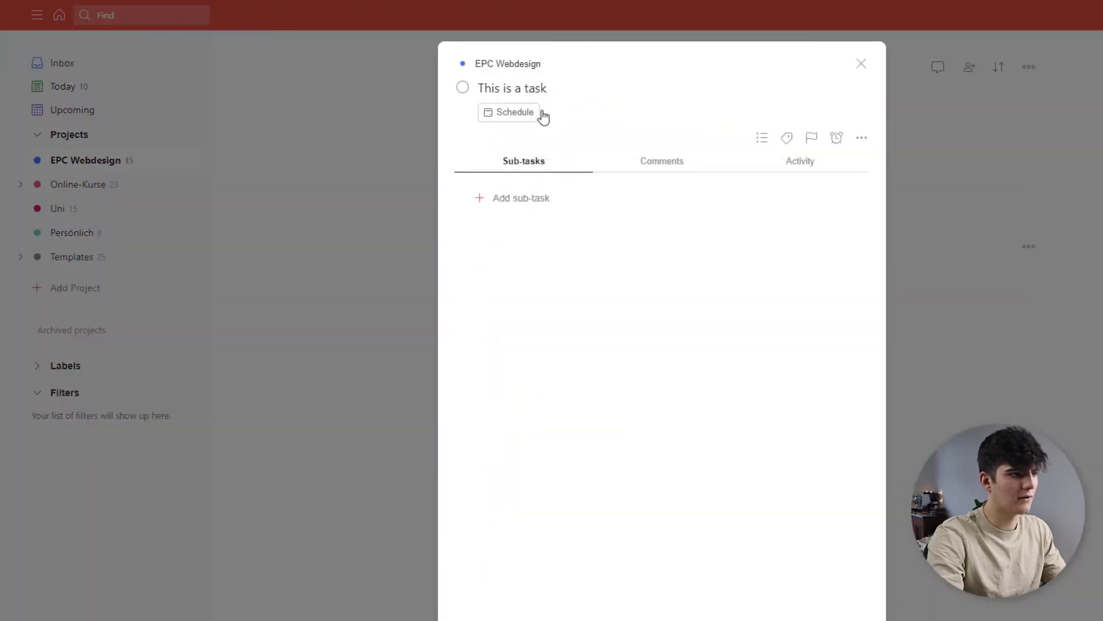
{"action": "left_click", "coordinate": [560, 90]}
{"action": "left_click", "coordinate": [559, 119]}
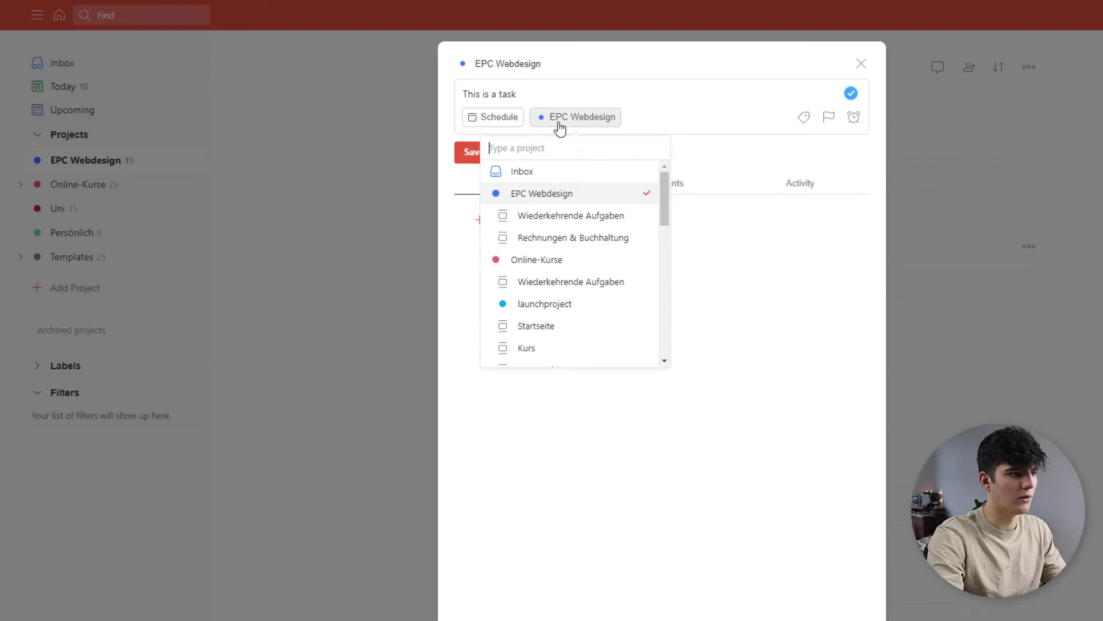
{"action": "left_click", "coordinate": [547, 173]}
{"action": "left_click", "coordinate": [470, 155]}
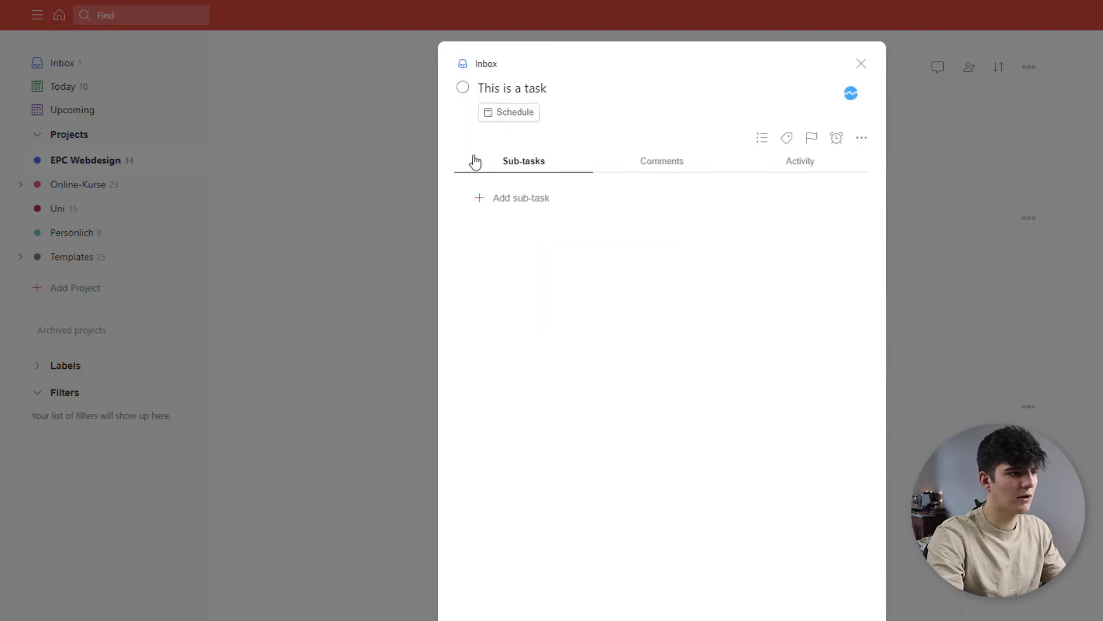
{"action": "left_click", "coordinate": [386, 123]}
{"action": "left_click", "coordinate": [96, 64]}
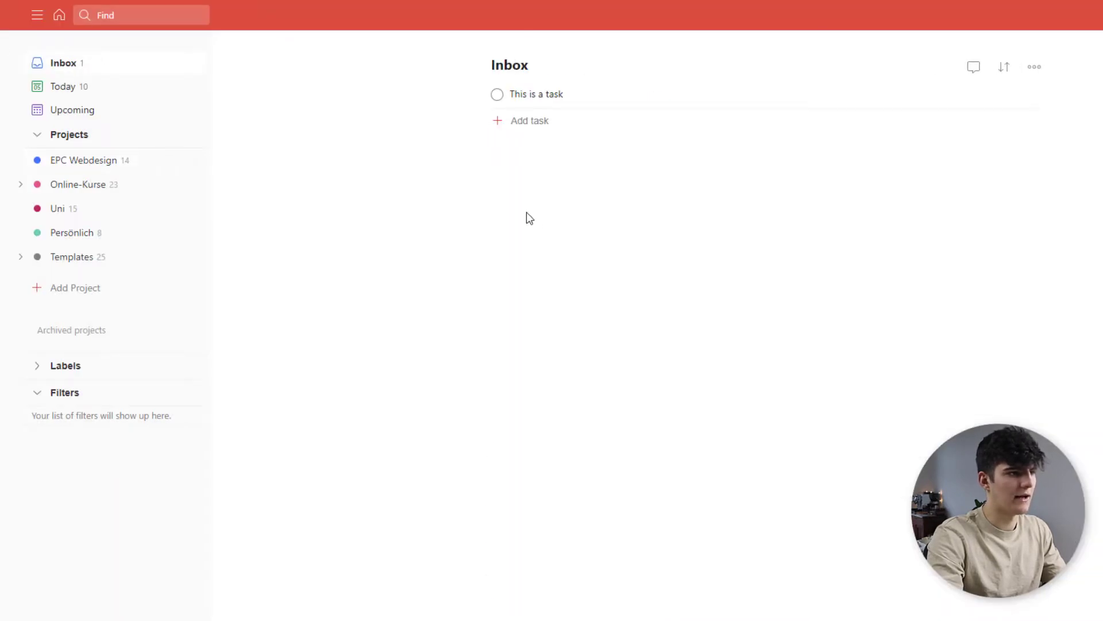
Add 'p1' to the title of 'This is a task' to save it at Priority 1, then check the priority levels
{"action": "left_click", "coordinate": [611, 105]}
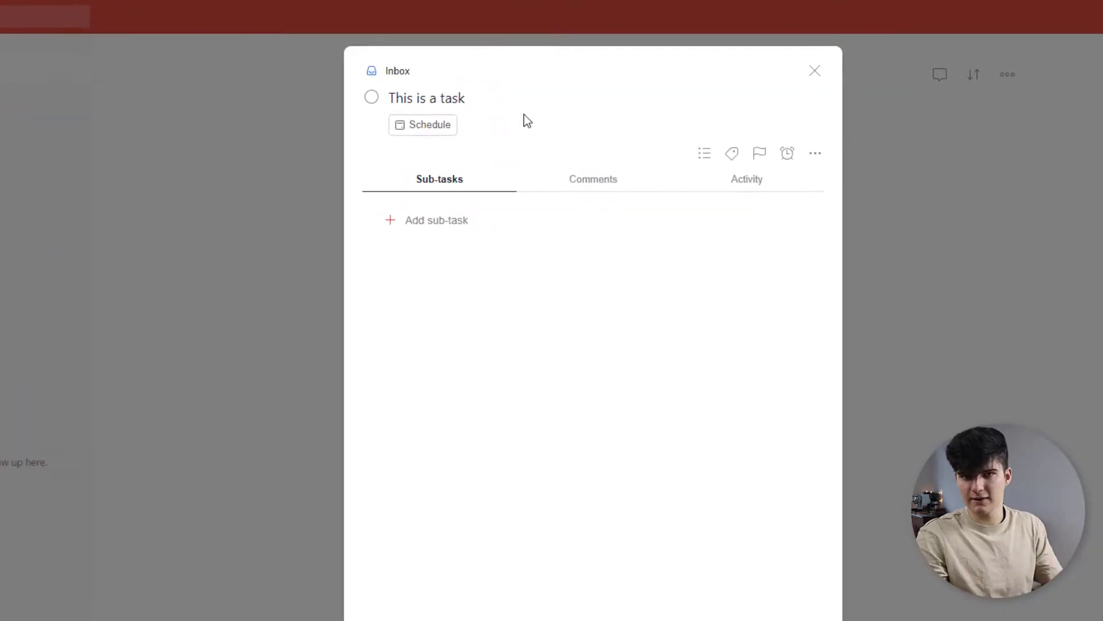
{"action": "left_click", "coordinate": [463, 113]}
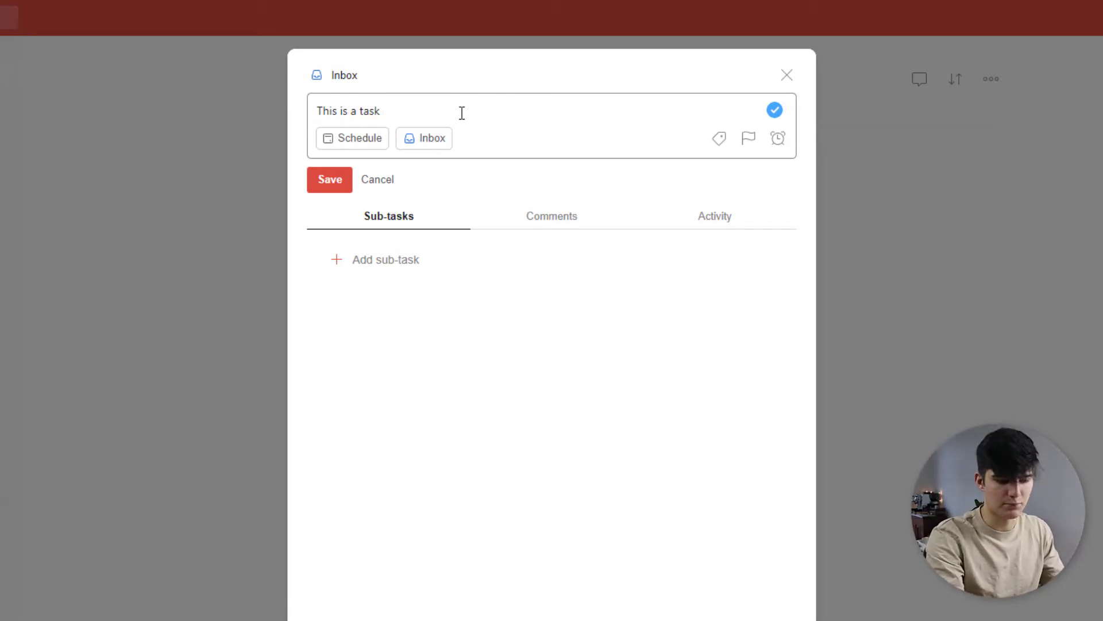
{"action": "type", "text": "p1"}
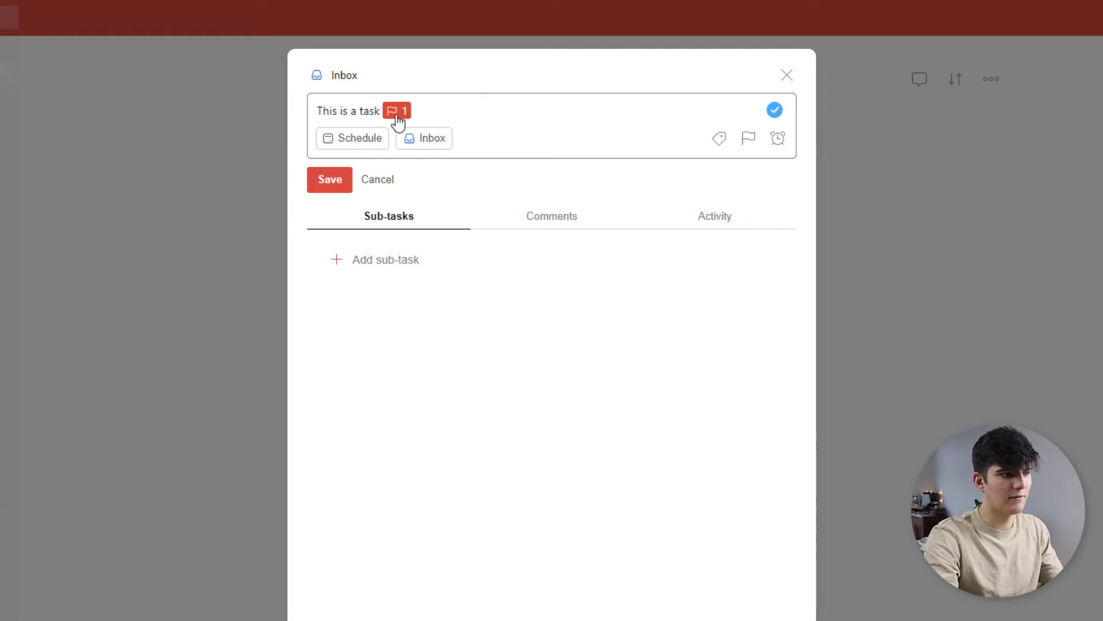
{"action": "left_click", "coordinate": [336, 188]}
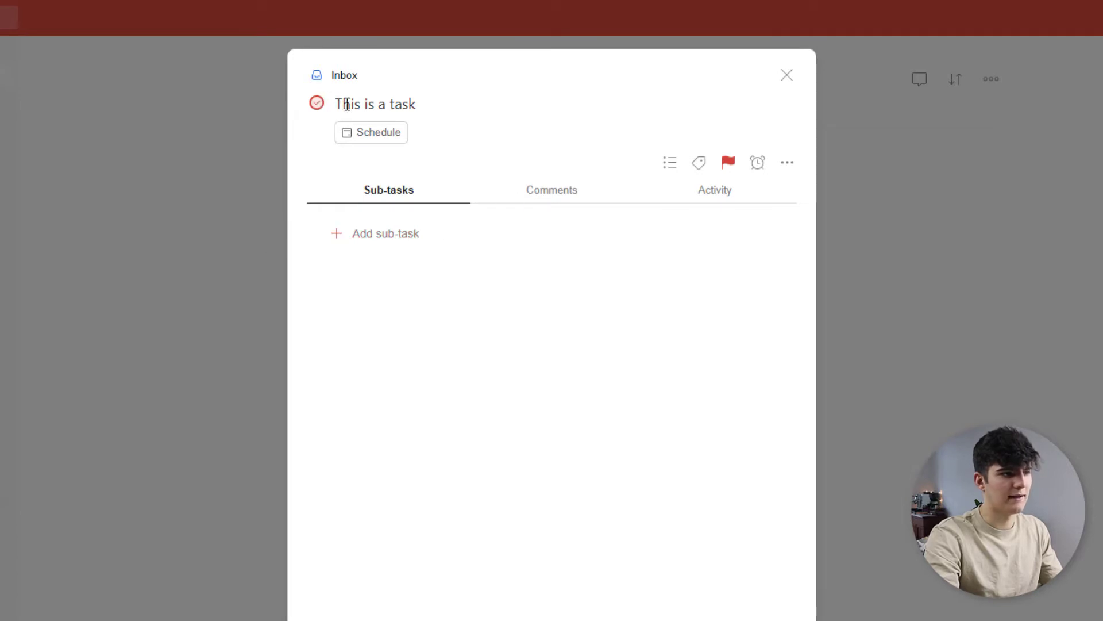
{"action": "left_click", "coordinate": [725, 165]}
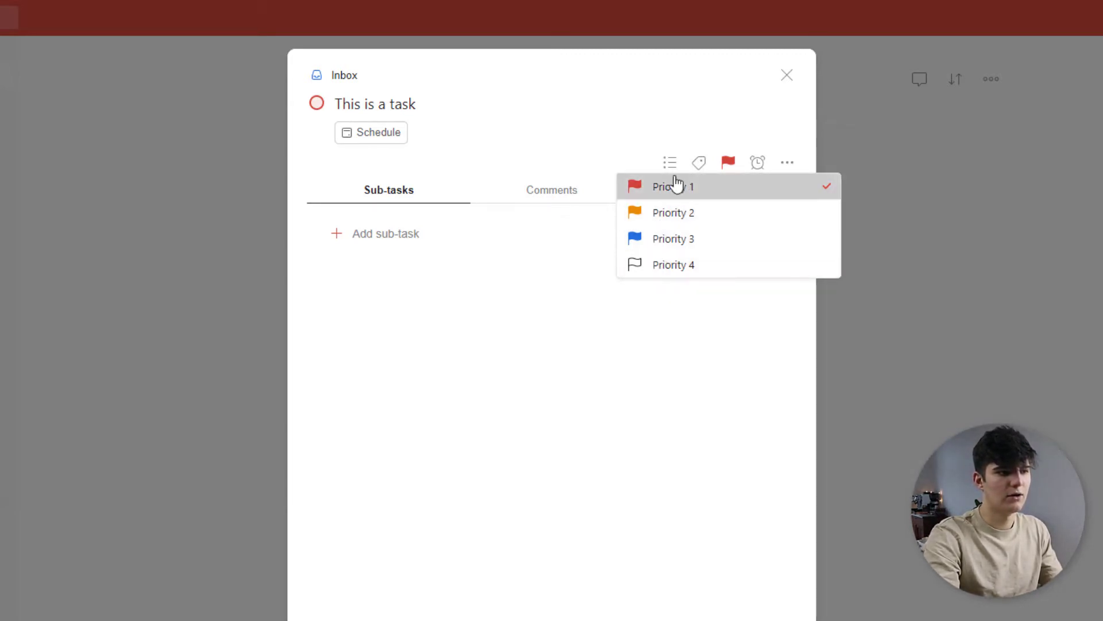
Add a second Inbox task, 'This is a task 2', without the project tag
{"action": "left_click", "coordinate": [721, 165]}
{"action": "key", "text": "Escape"}
{"action": "left_click", "coordinate": [402, 142]}
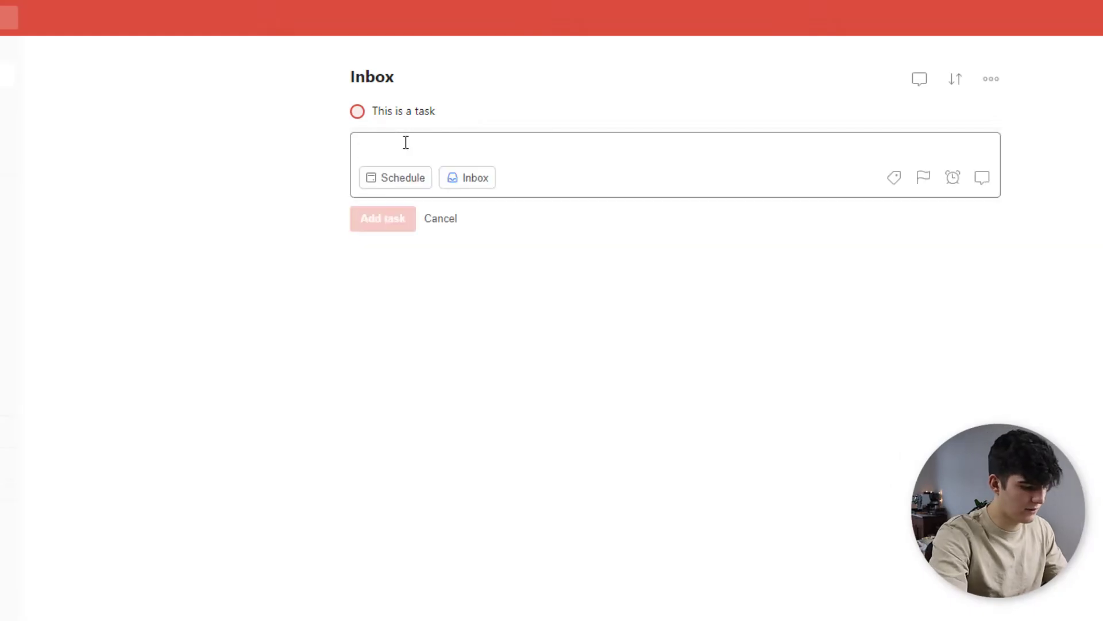
{"action": "type", "text": "This is a ta"}
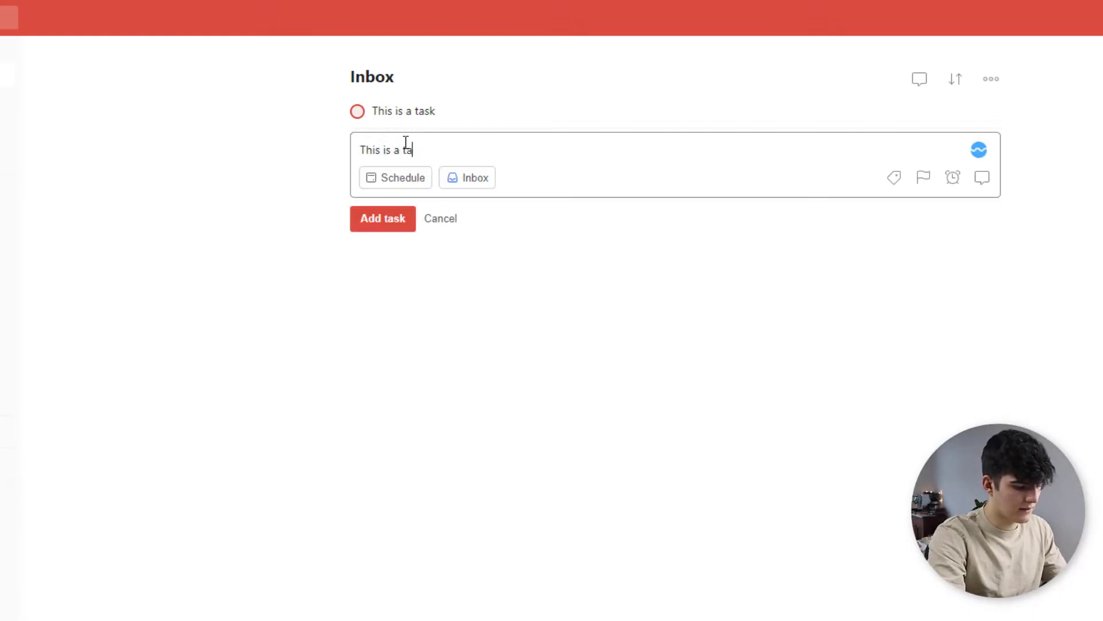
{"action": "type", "text": "sk #2"}
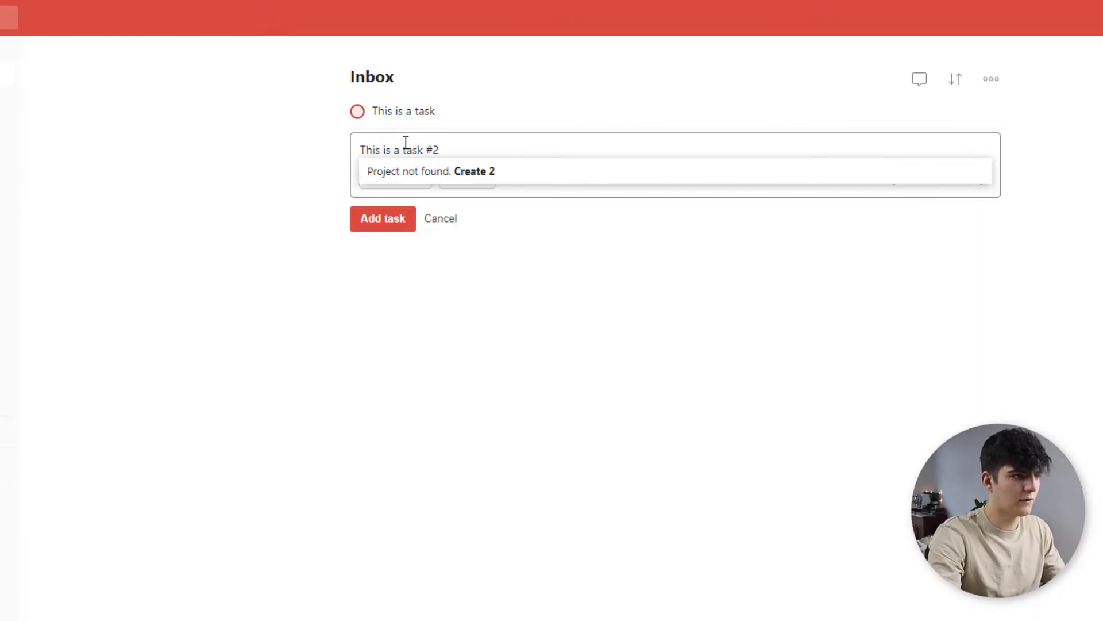
{"action": "left_click", "coordinate": [478, 140]}
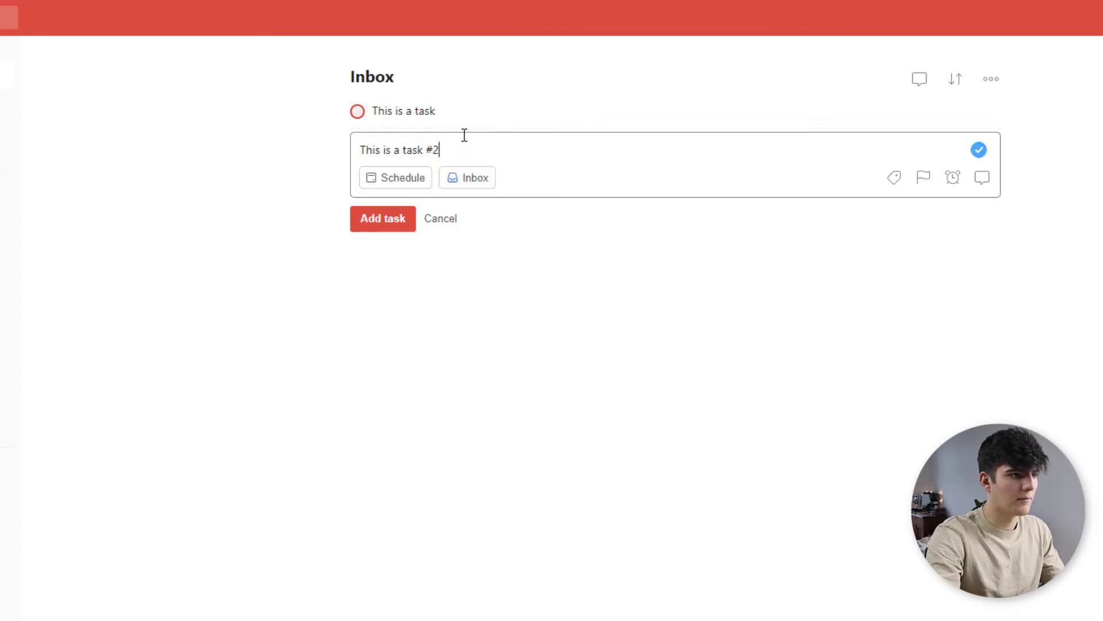
{"action": "key", "text": "BackSpace"}
{"action": "key", "text": "BackSpace"}
{"action": "type", "text": "2"}
{"action": "key", "text": "Return"}
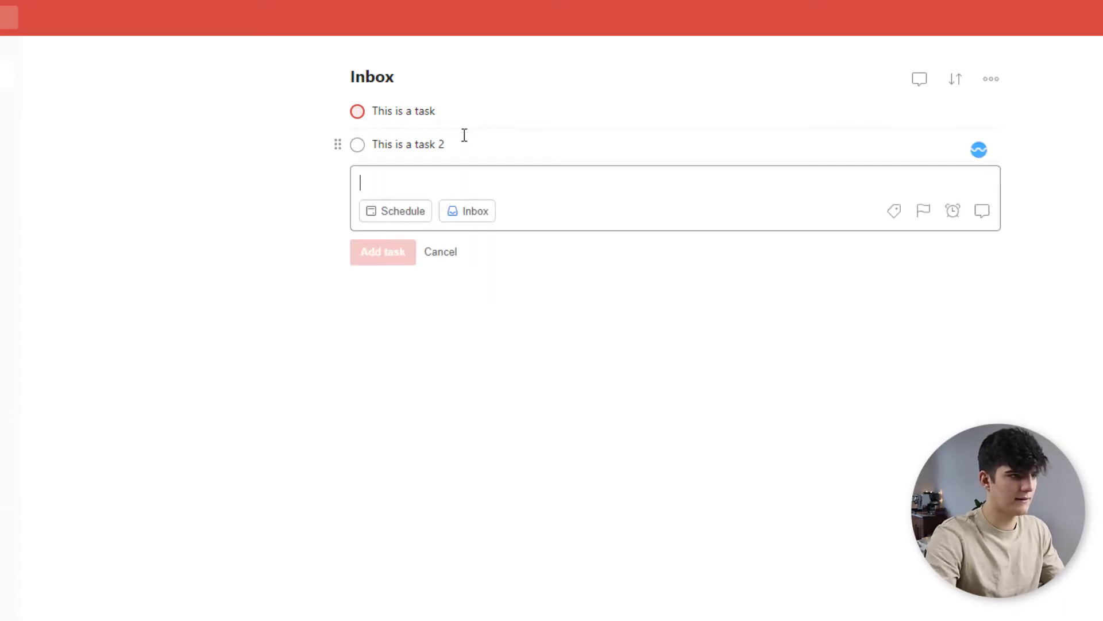
Set 'This is a task 2' to Priority 3 and save it
{"action": "left_click", "coordinate": [468, 144]}
{"action": "left_click", "coordinate": [510, 121]}
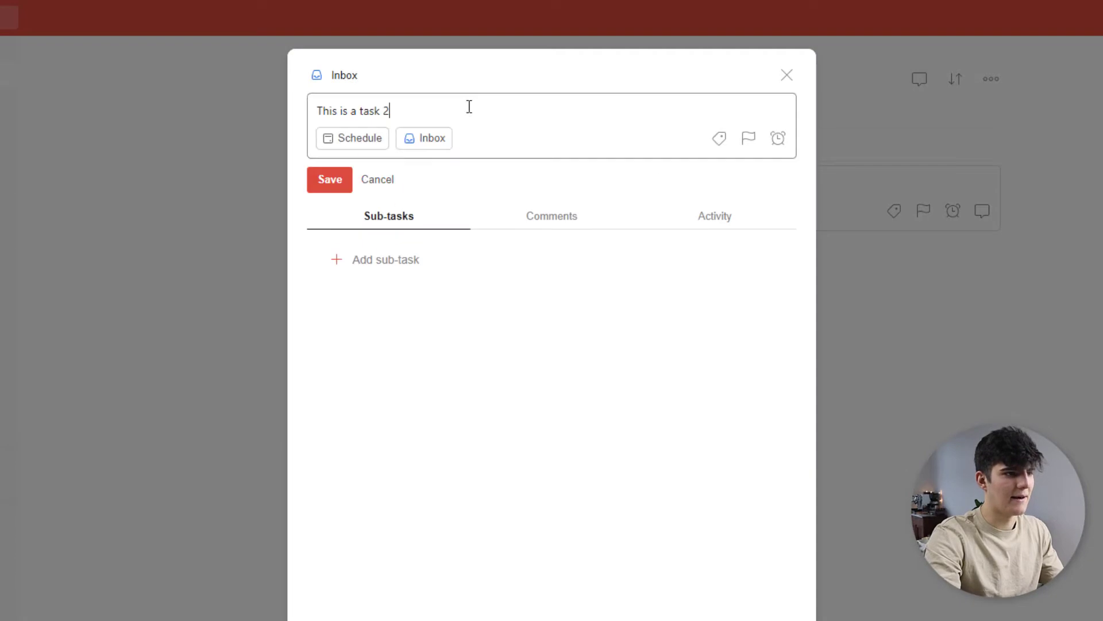
{"action": "left_click", "coordinate": [748, 137]}
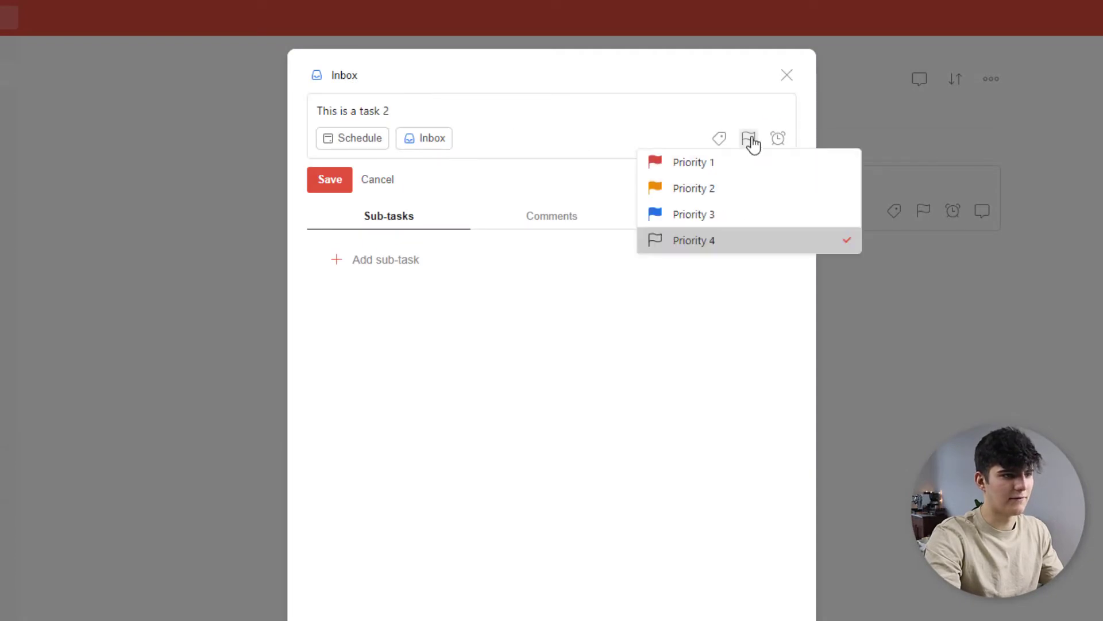
{"action": "left_click", "coordinate": [700, 218]}
{"action": "key", "text": "Return"}
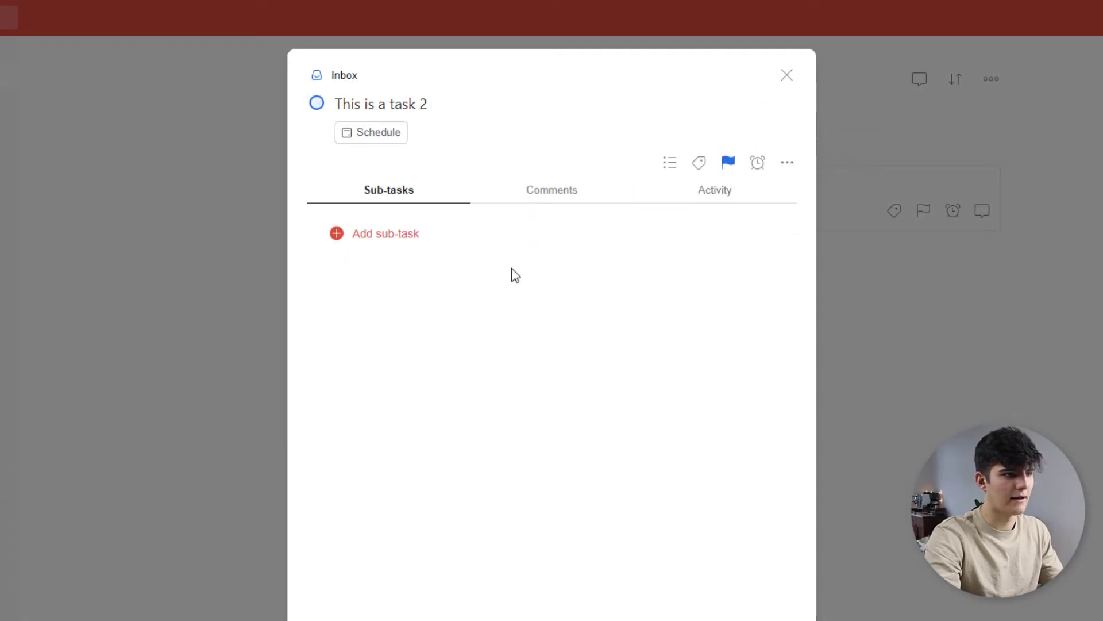
{"action": "left_click", "coordinate": [916, 349]}
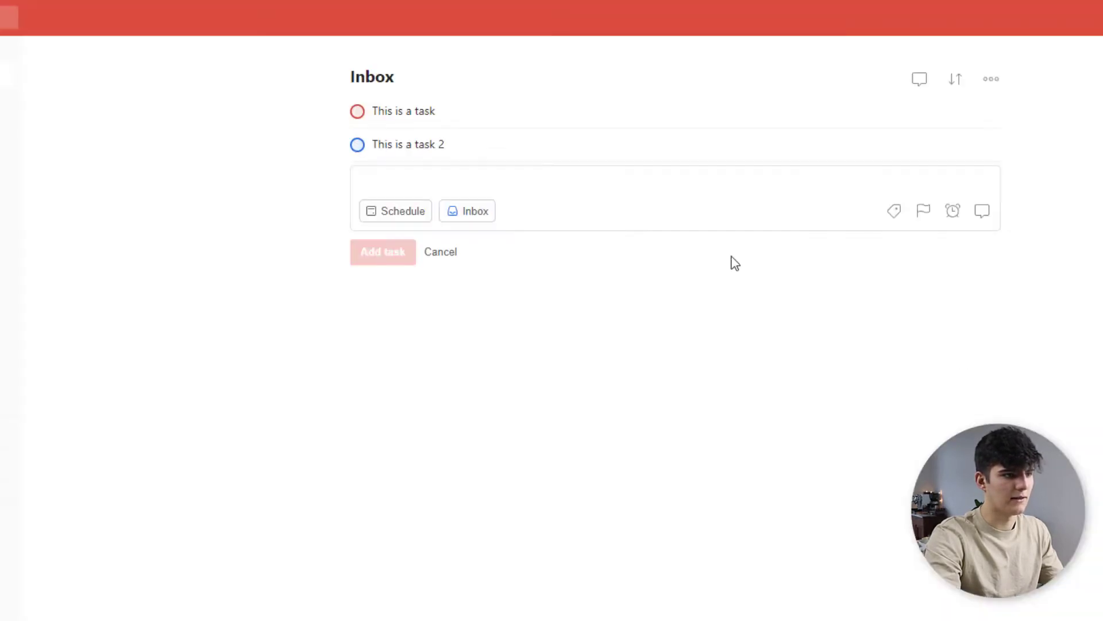
Sort the Inbox by priority
{"action": "left_click", "coordinate": [436, 256]}
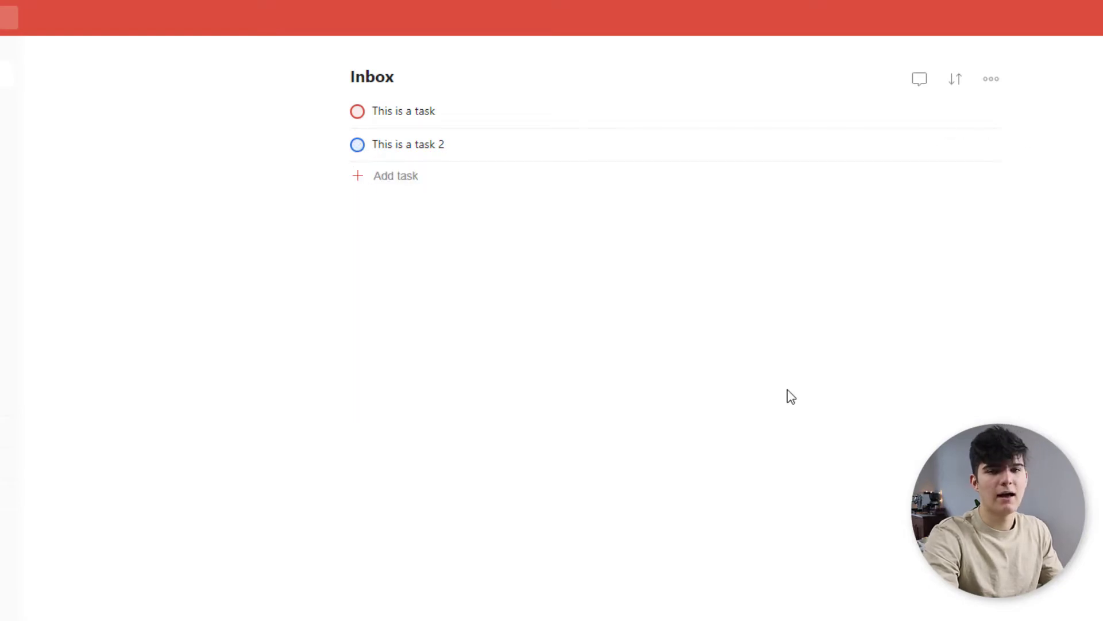
{"action": "left_click", "coordinate": [954, 82]}
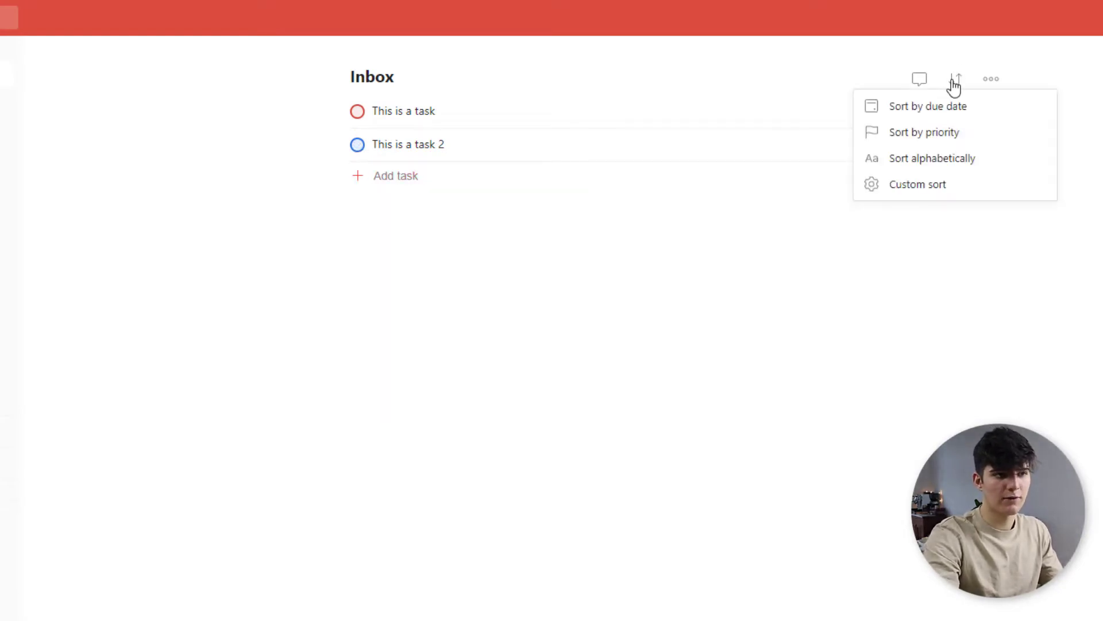
{"action": "left_click", "coordinate": [939, 133]}
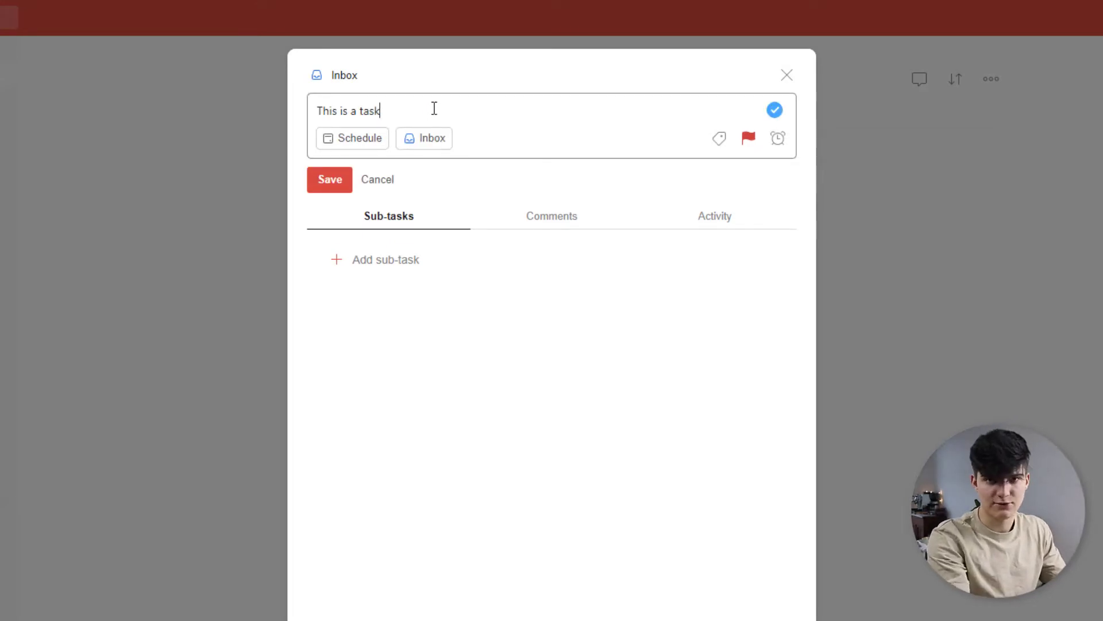
Type 'tomorrow at 3pm' into the title of 'This is a task' so it becomes the due date
{"action": "type", "text": "tomorrow a"}
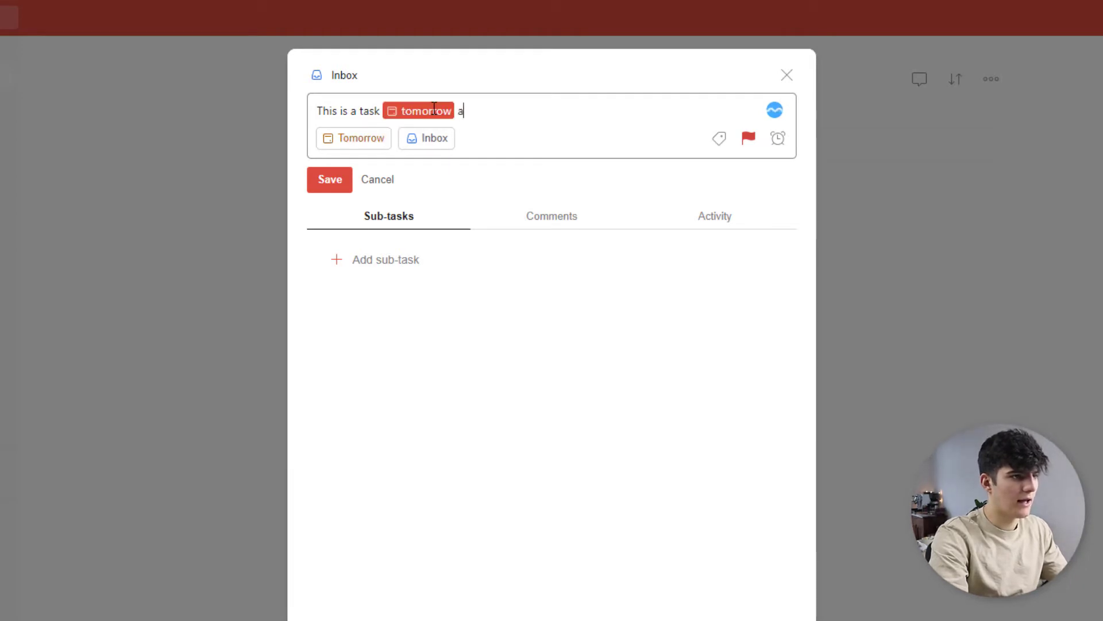
{"action": "type", "text": "t 3pm"}
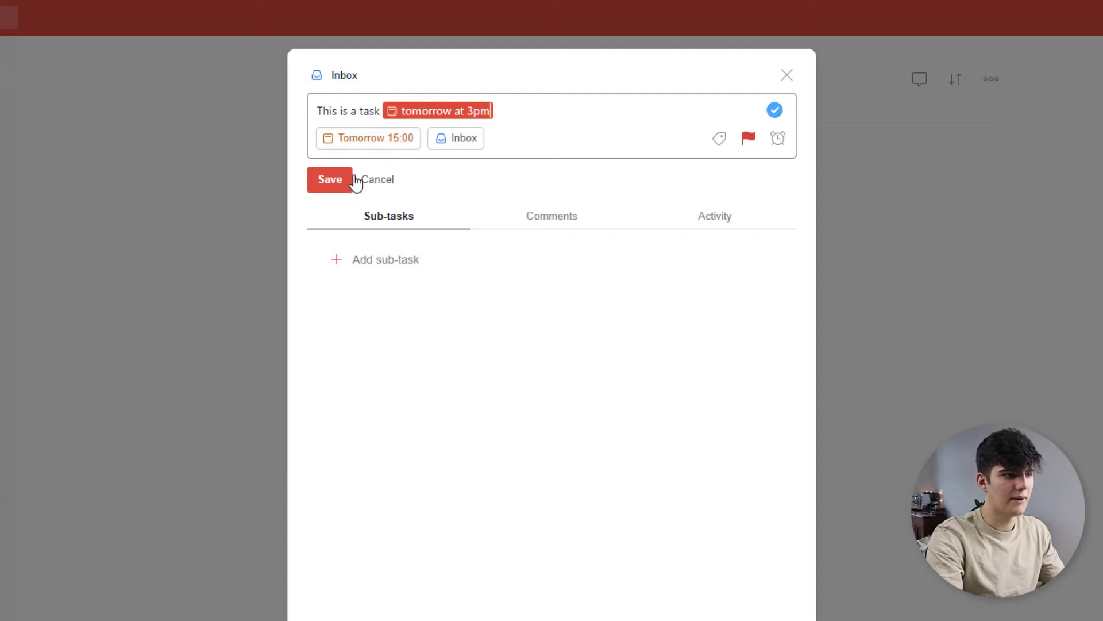
Save the Tomorrow 15:00 due date, then add a Today 14:00 reminder to 'This is a task 2'
{"action": "left_click", "coordinate": [330, 180]}
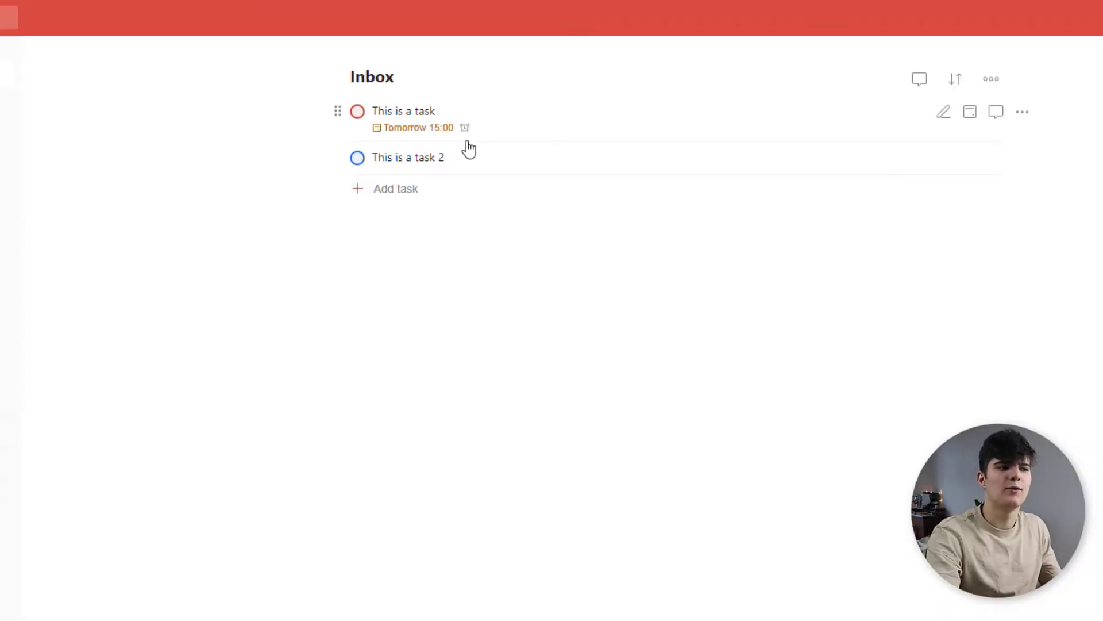
{"action": "mouse_move", "coordinate": [467, 132]}
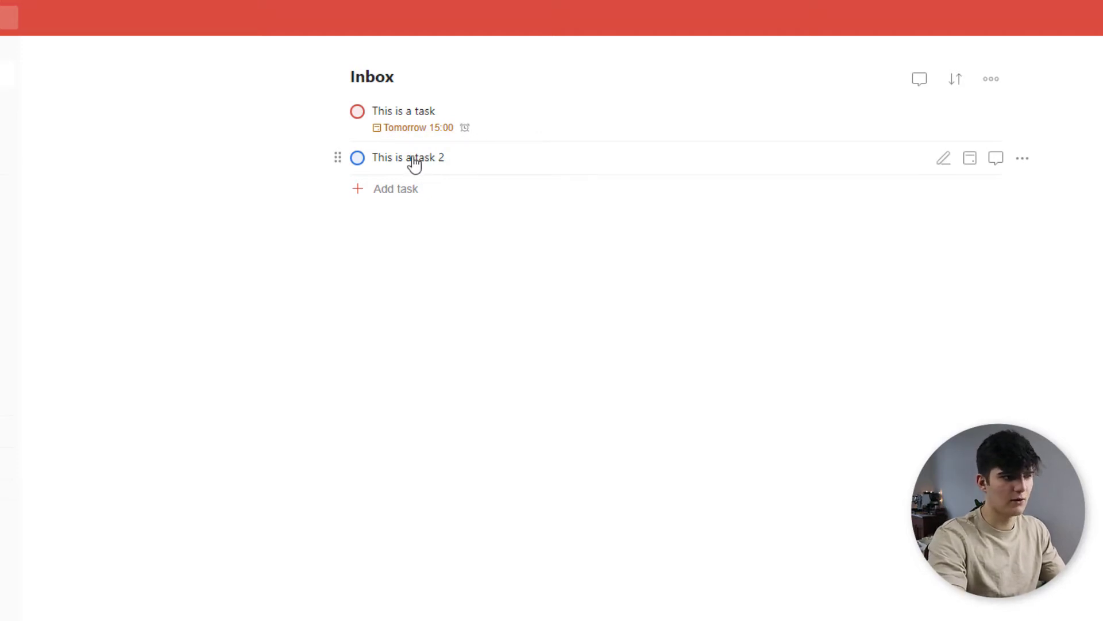
{"action": "left_click", "coordinate": [414, 164]}
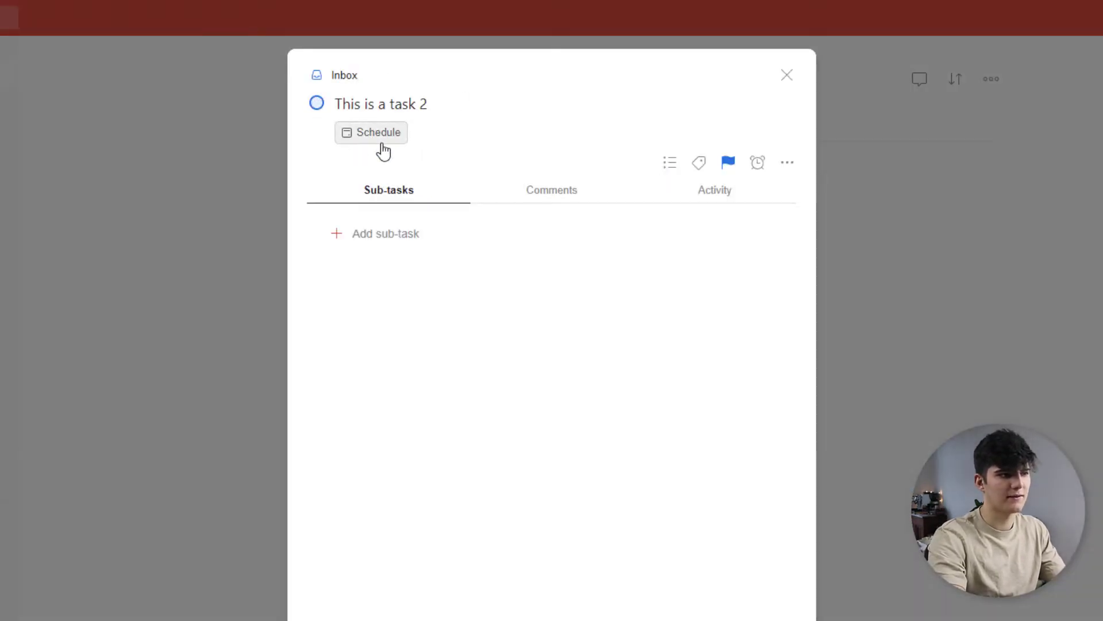
{"action": "left_click", "coordinate": [757, 164]}
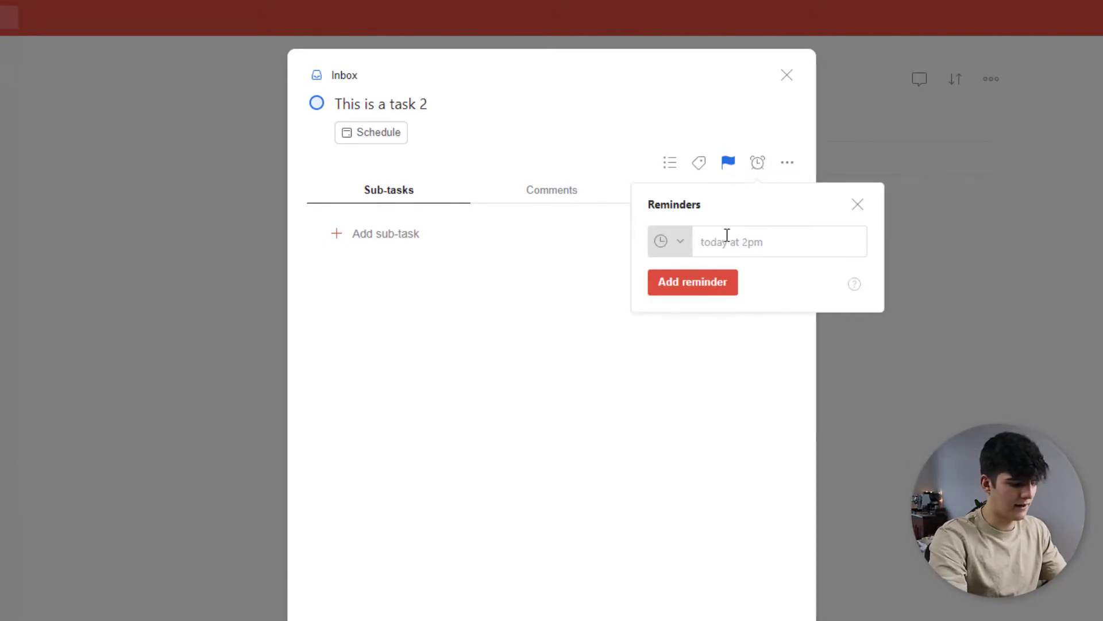
{"action": "type", "text": "2pm"}
{"action": "left_click", "coordinate": [728, 296]}
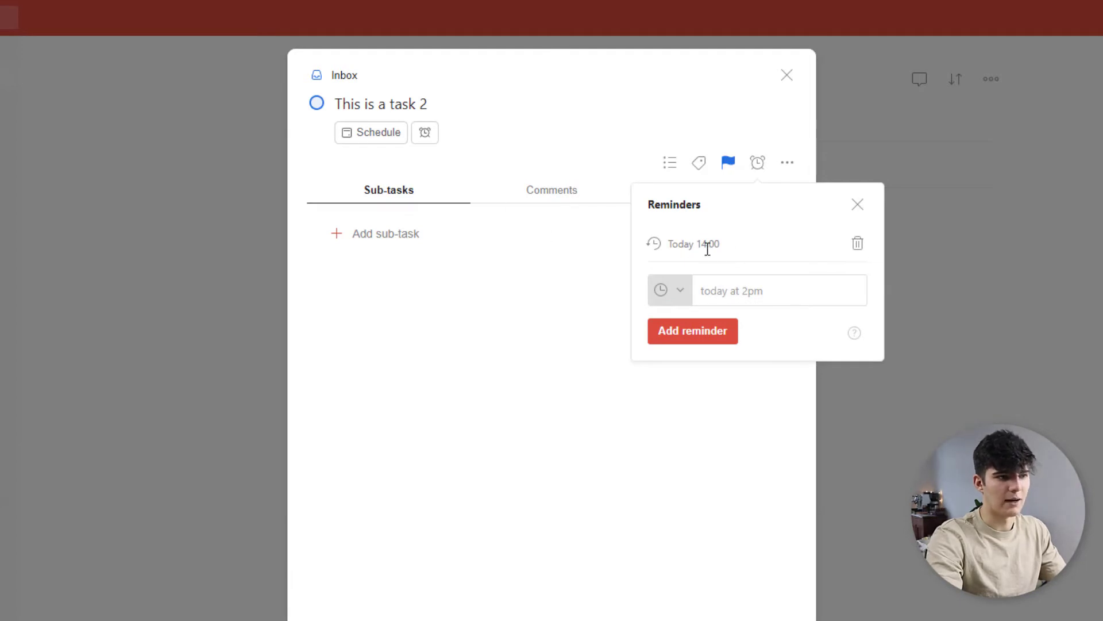
{"action": "left_click", "coordinate": [858, 205]}
{"action": "key", "text": "Escape"}
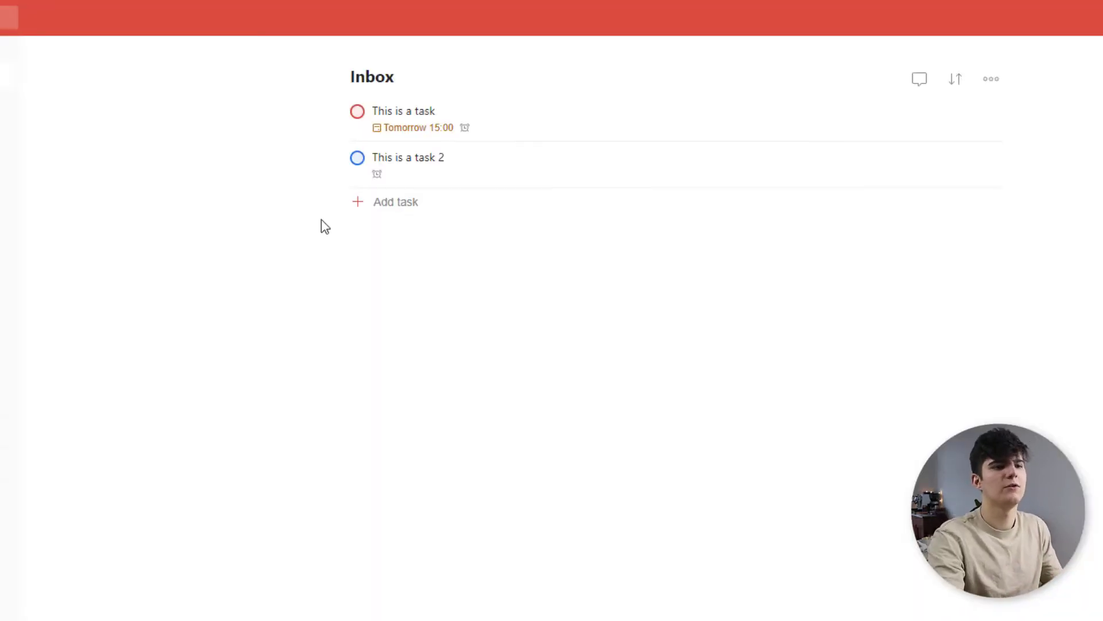
Drag 'This is a task 2' to the top of the Inbox, above 'This is a task'
{"action": "mouse_move", "coordinate": [342, 154]}
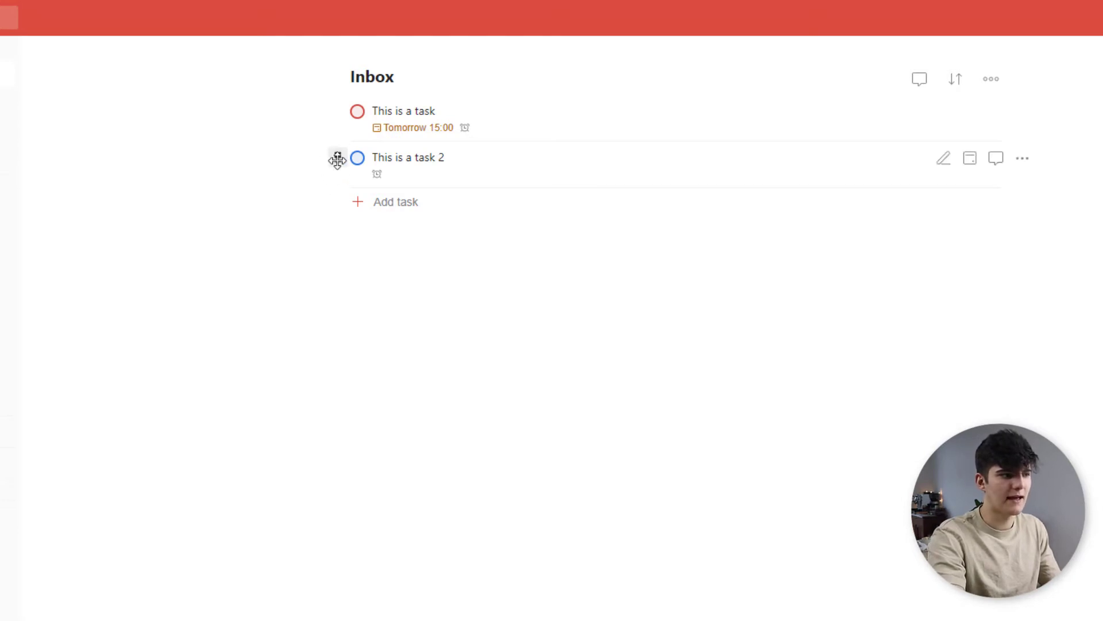
{"action": "left_click_drag", "start_coordinate": [339, 156], "coordinate": [328, 113]}
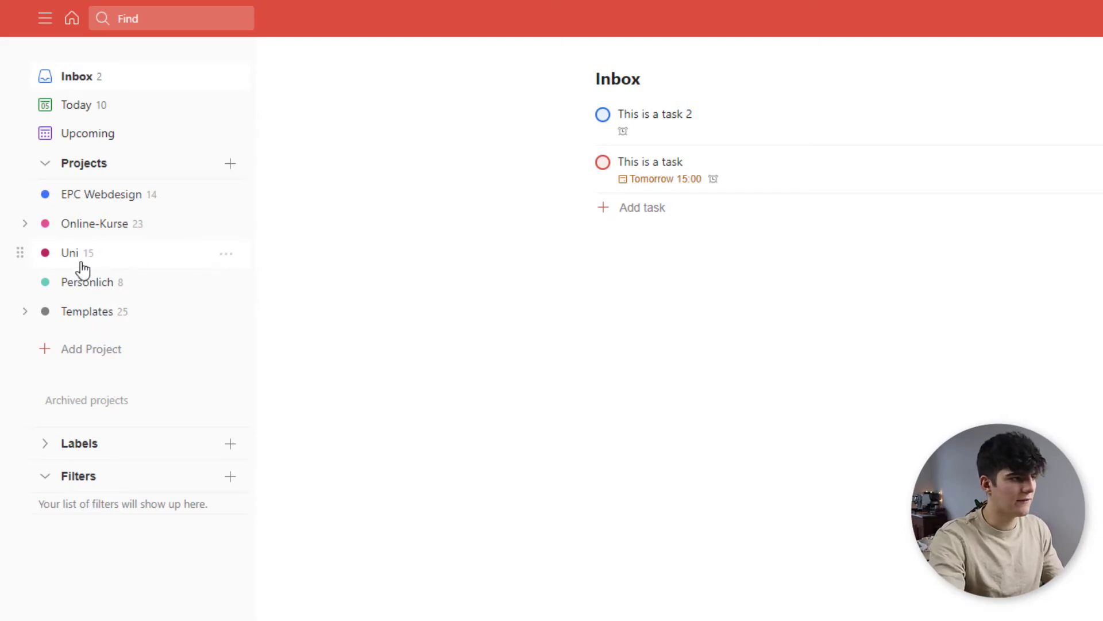
{"action": "left_click", "coordinate": [100, 260]}
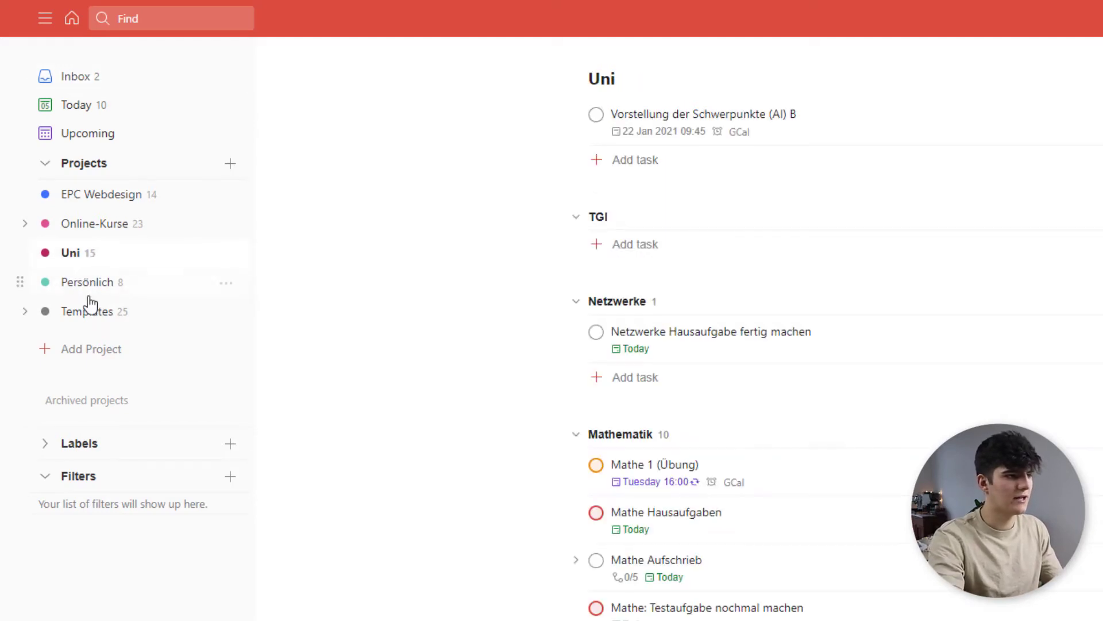
{"action": "scroll", "coordinate": [470, 393], "scroll_direction": "down", "scroll_amount": 2}
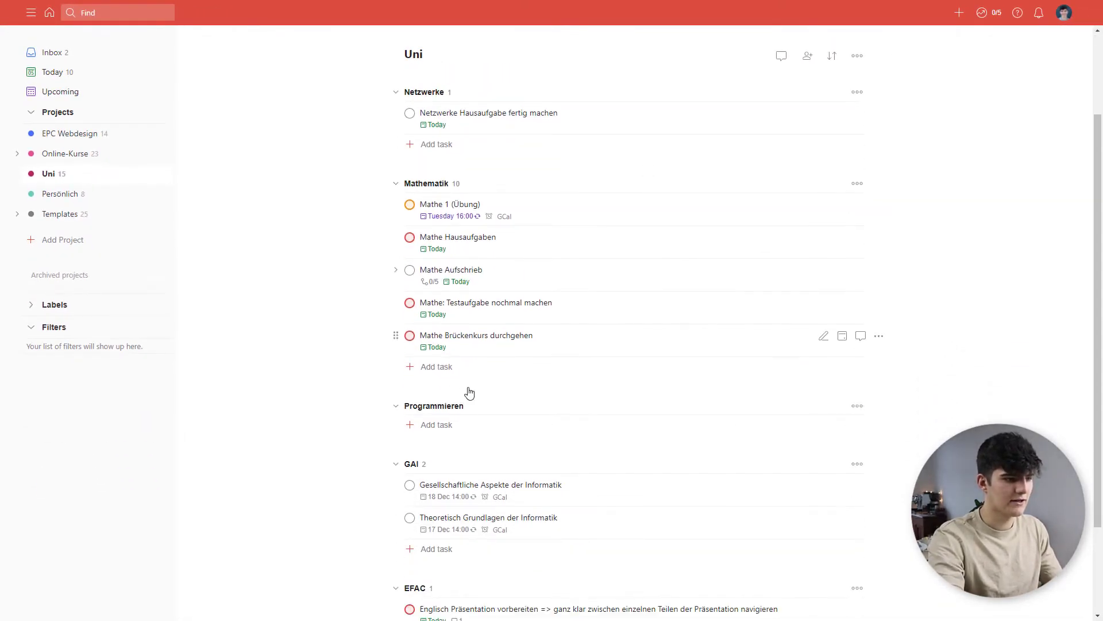
{"action": "scroll", "coordinate": [475, 434], "scroll_direction": "down", "scroll_amount": 2}
{"action": "scroll", "coordinate": [468, 274], "scroll_direction": "up", "scroll_amount": 3}
{"action": "scroll", "coordinate": [511, 293], "scroll_direction": "up", "scroll_amount": 1}
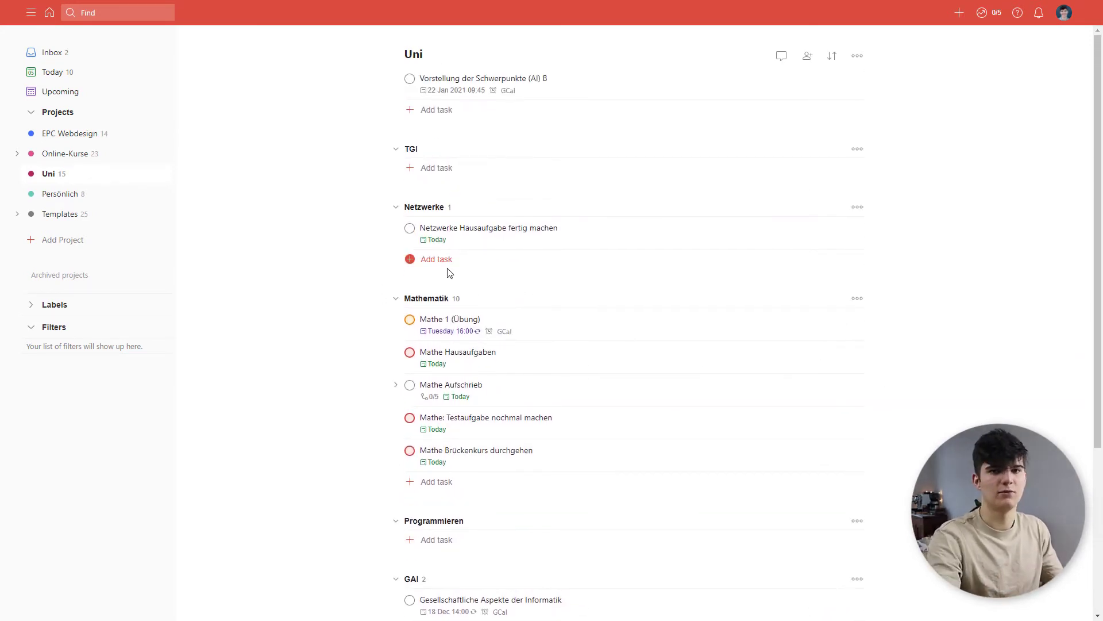
{"action": "scroll", "coordinate": [618, 372], "scroll_direction": "down", "scroll_amount": 5}
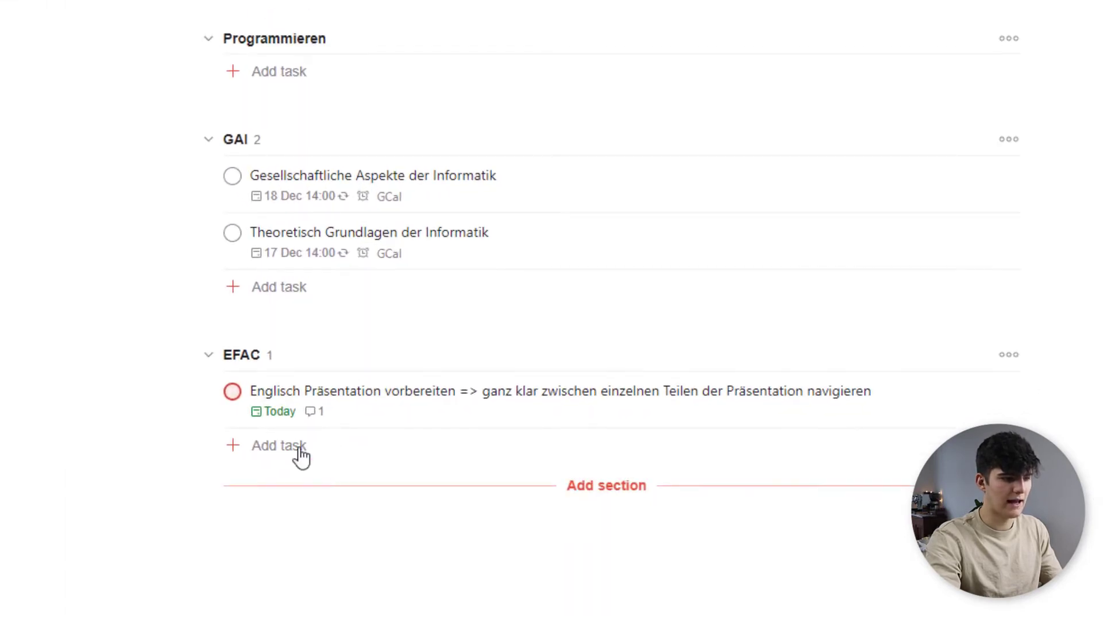
{"action": "left_click", "coordinate": [573, 490]}
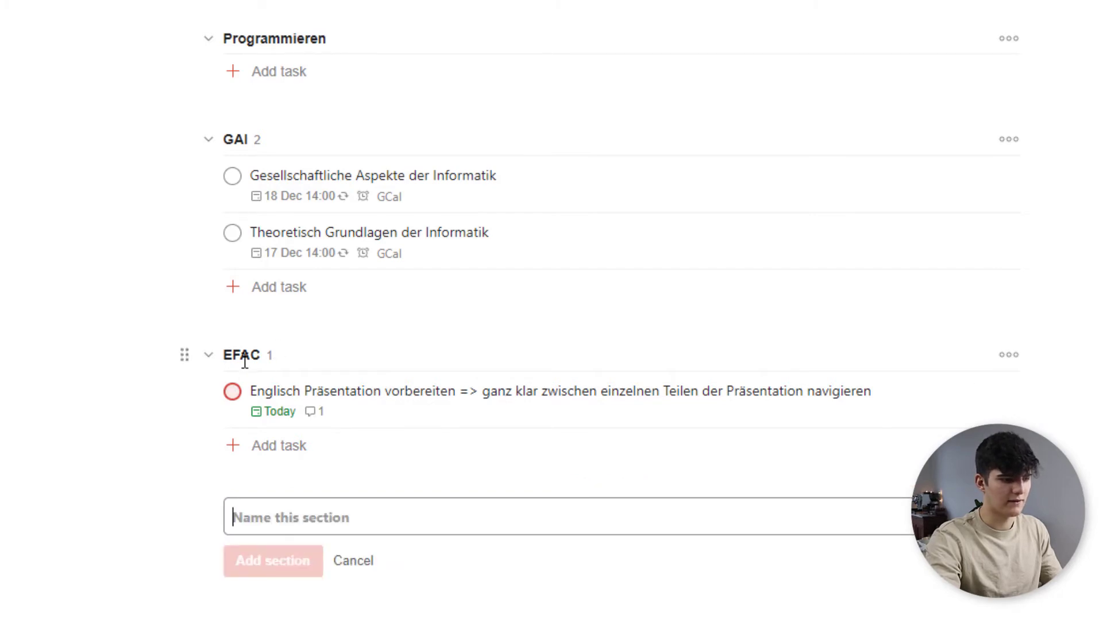
{"action": "left_click", "coordinate": [354, 562]}
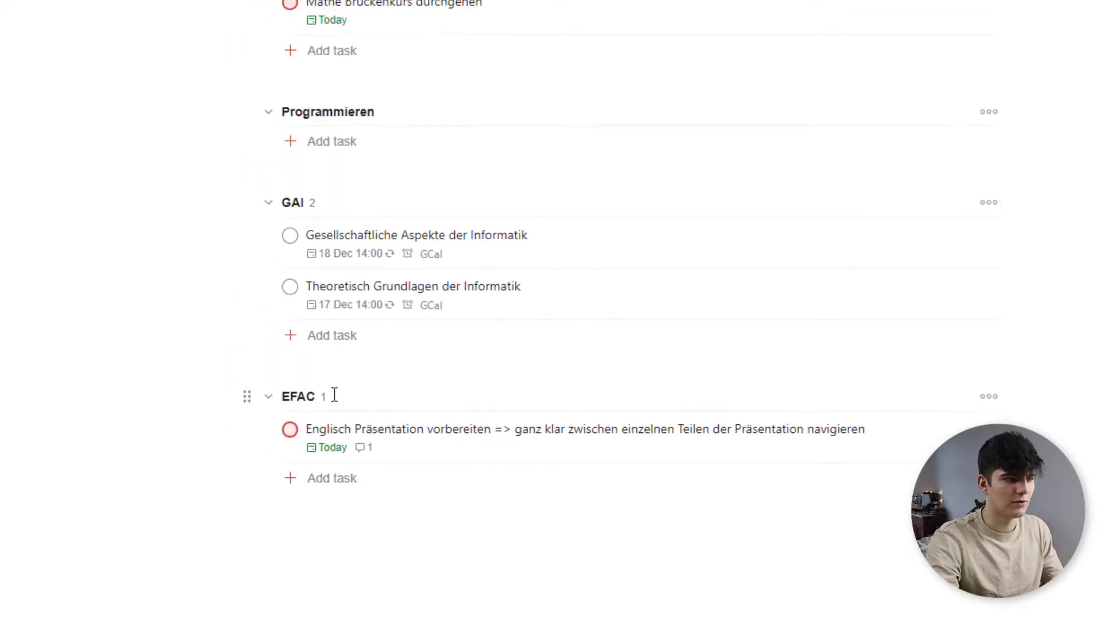
{"action": "scroll", "coordinate": [518, 316], "scroll_direction": "up", "scroll_amount": 3}
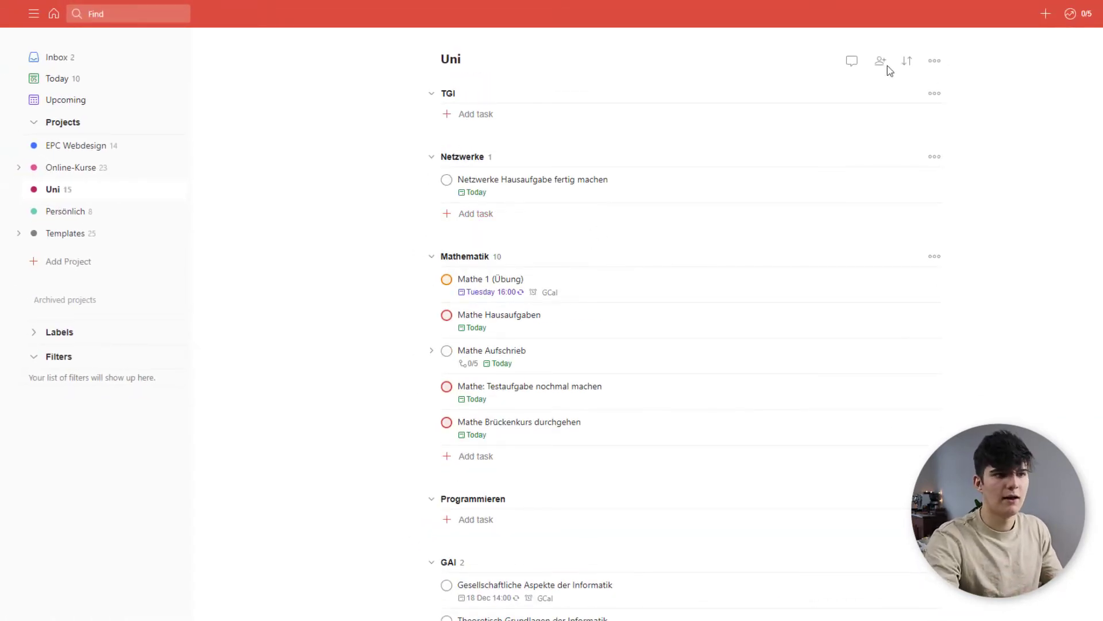
Switch the Uni project to board view and move the Mathe Hausaufgaben card
{"action": "left_click", "coordinate": [934, 60]}
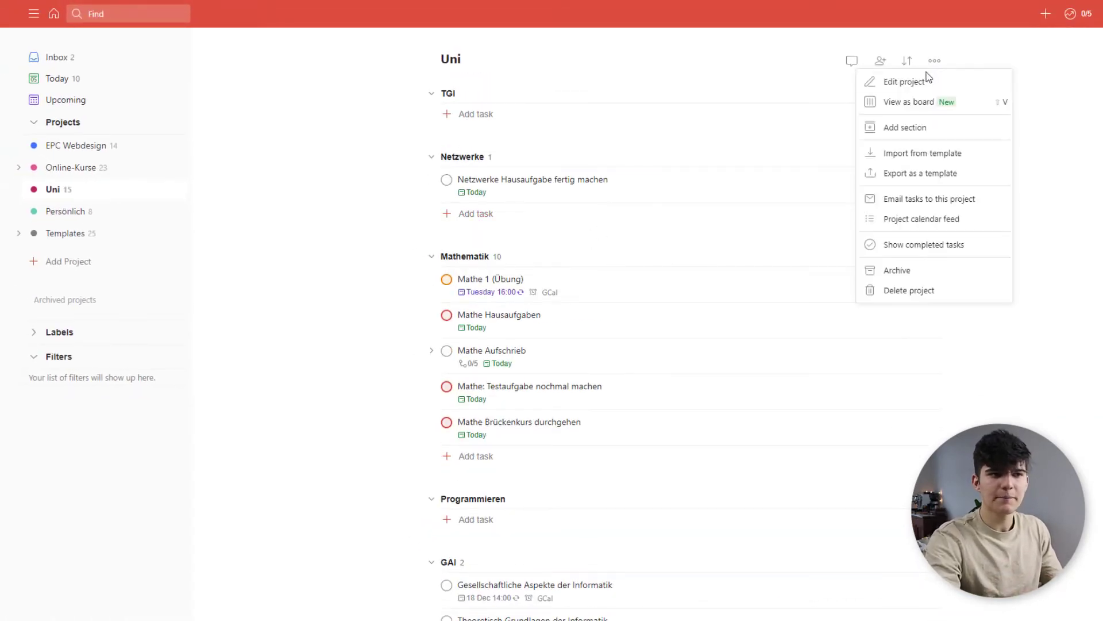
{"action": "left_click", "coordinate": [920, 106]}
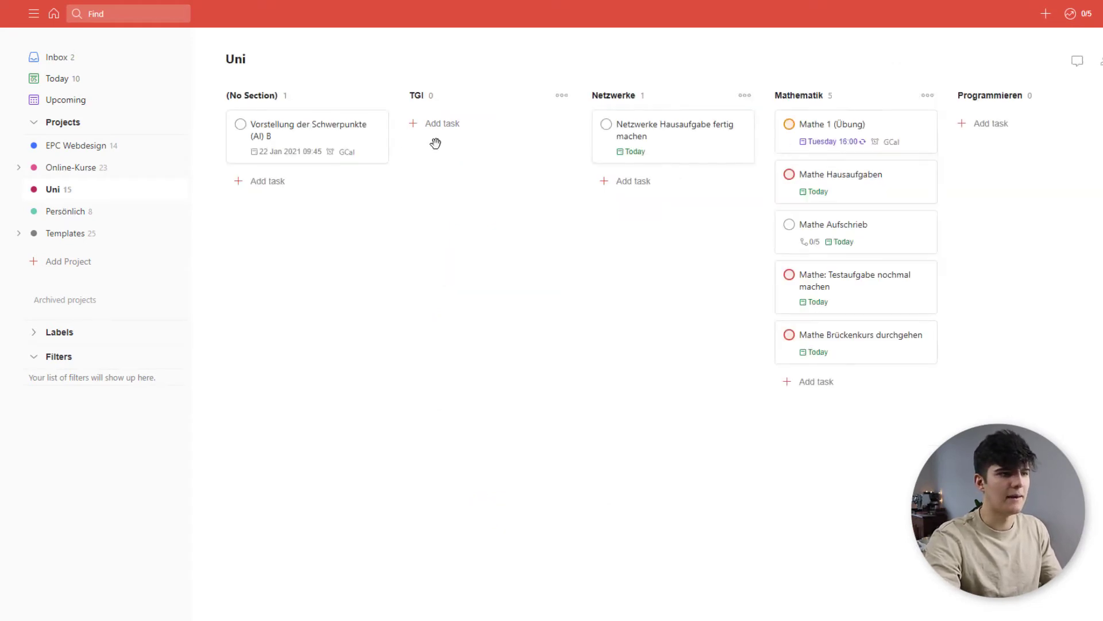
{"action": "mouse_move", "coordinate": [763, 137]}
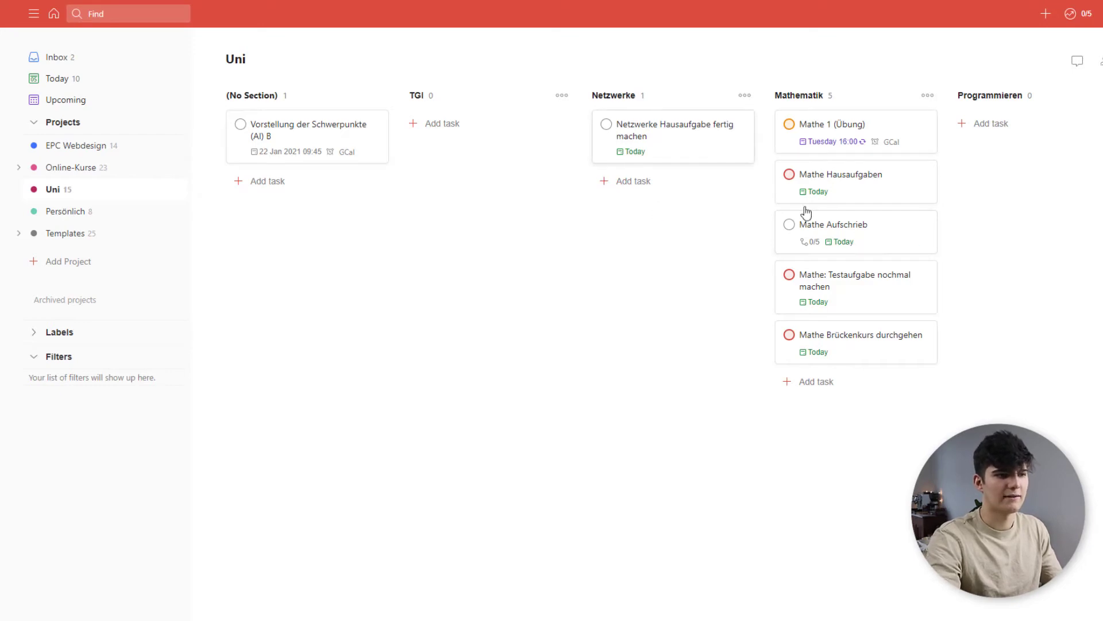
{"action": "left_click_drag", "start_coordinate": [833, 187], "coordinate": [855, 223]}
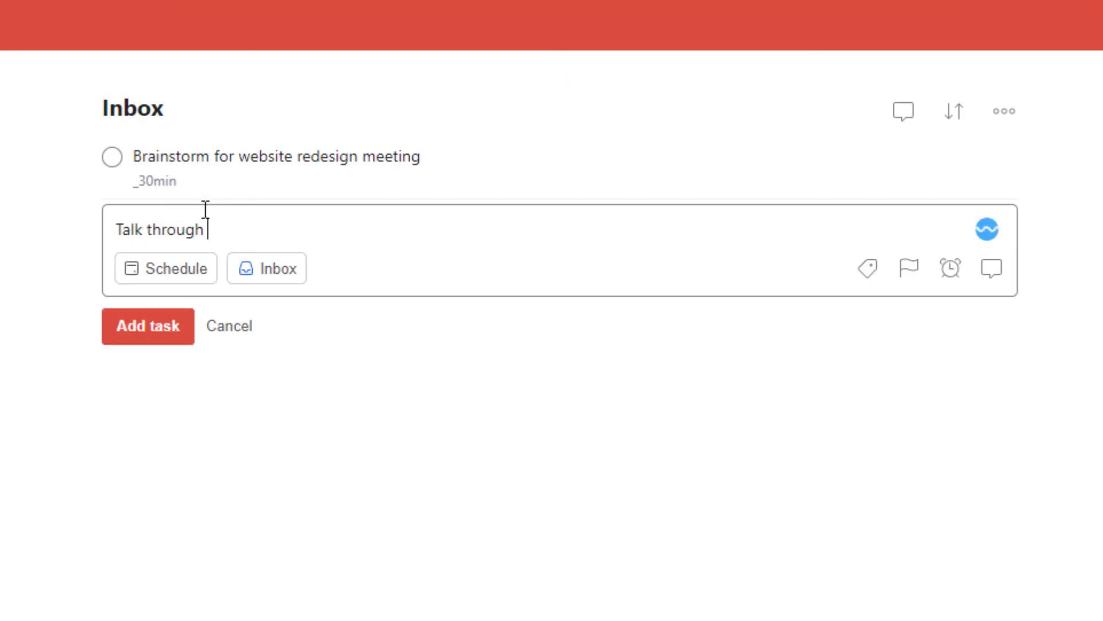
Type a task 'Talk through new website design' with an @s label
{"action": "type", "text": "ebo"}
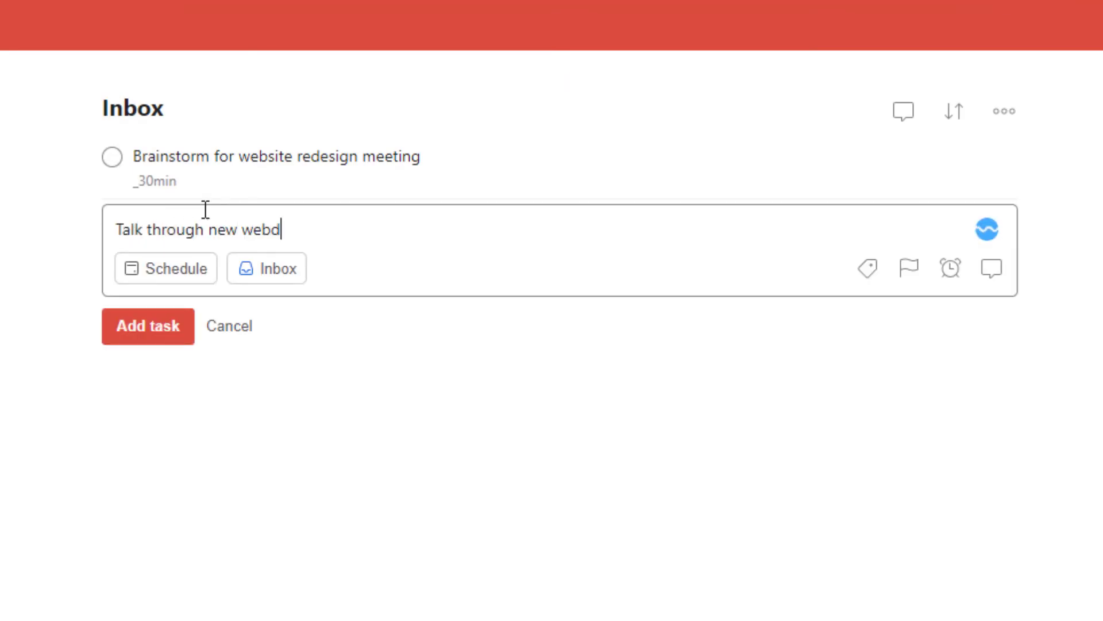
{"action": "key", "text": "BackSpace"}
{"action": "type", "text": "site design "}
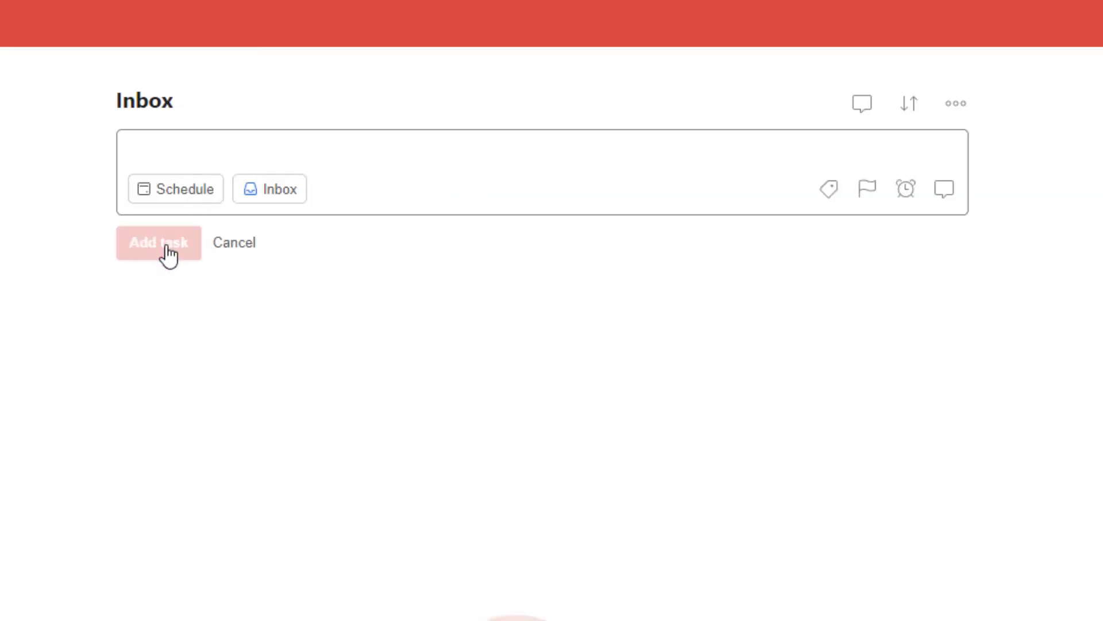
{"action": "type", "text": "Brainstorm for website redesing"}
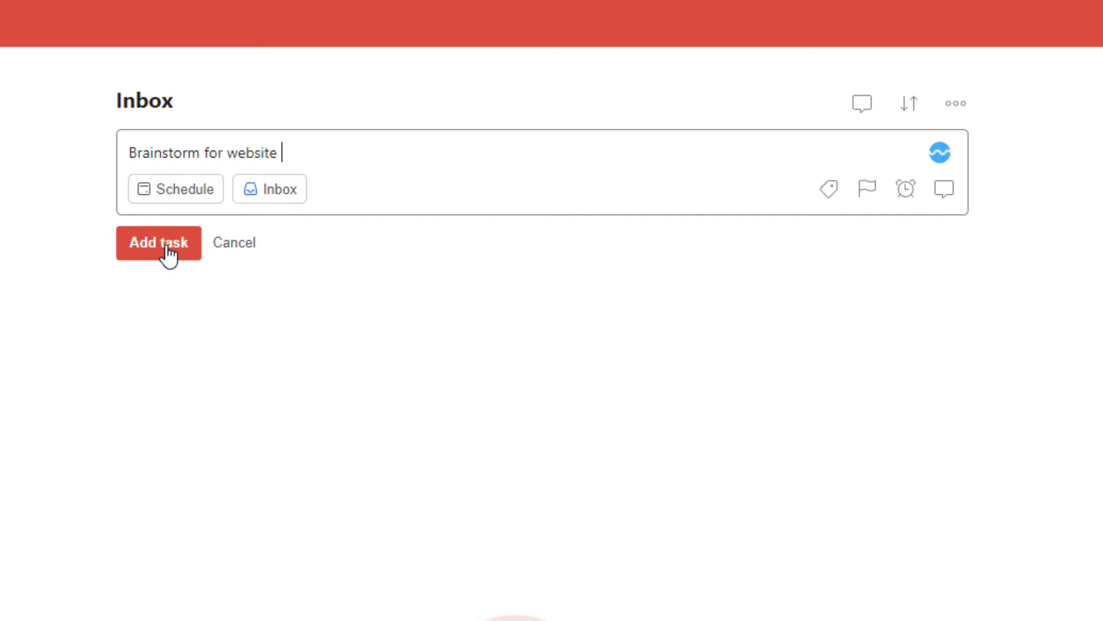
{"action": "key", "text": "BackSpace"}
{"action": "key", "text": "BackSpace"}
{"action": "type", "text": "gn meeting"}
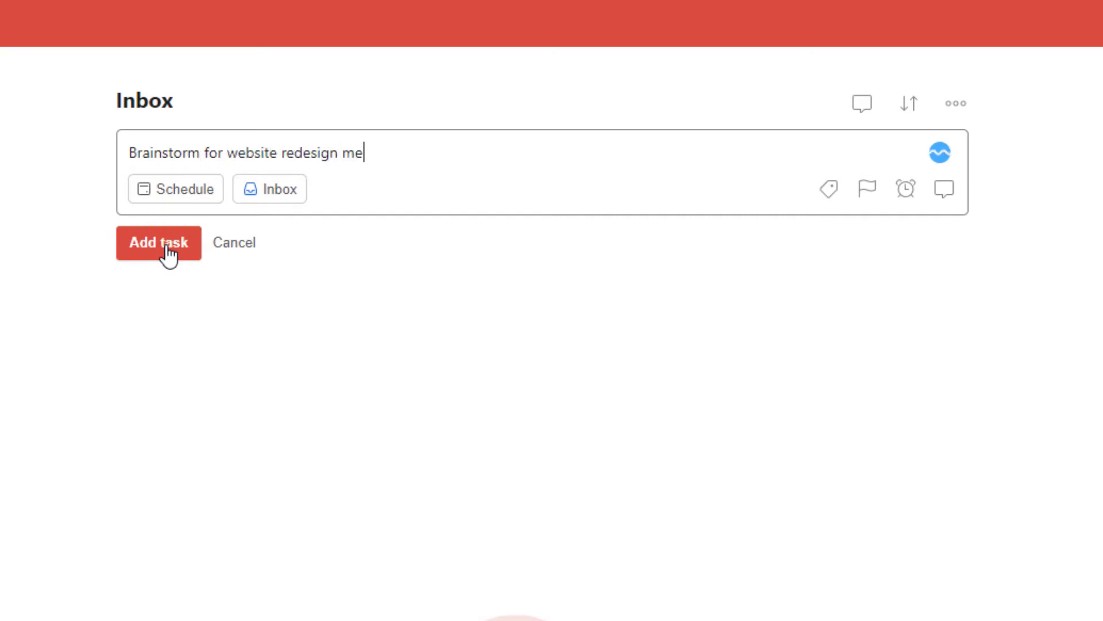
{"action": "type", "text": " @30m"}
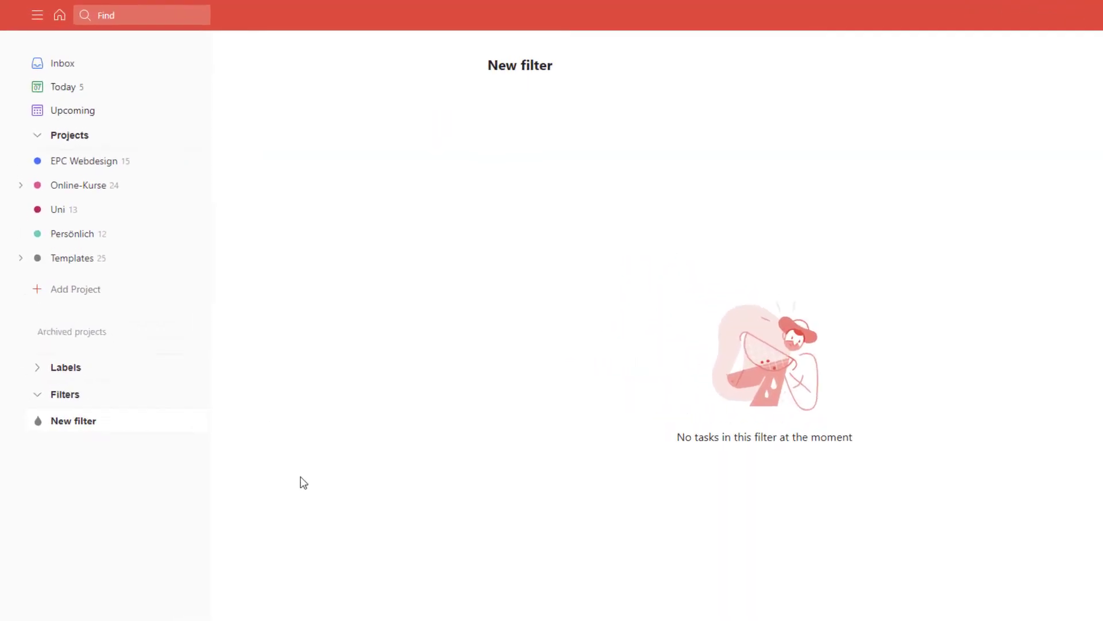
Create a filter 'Due tomorrow in EPC Webdesign' with query 'tomorrow & #EPC Webdesign'
{"action": "left_click", "coordinate": [190, 394]}
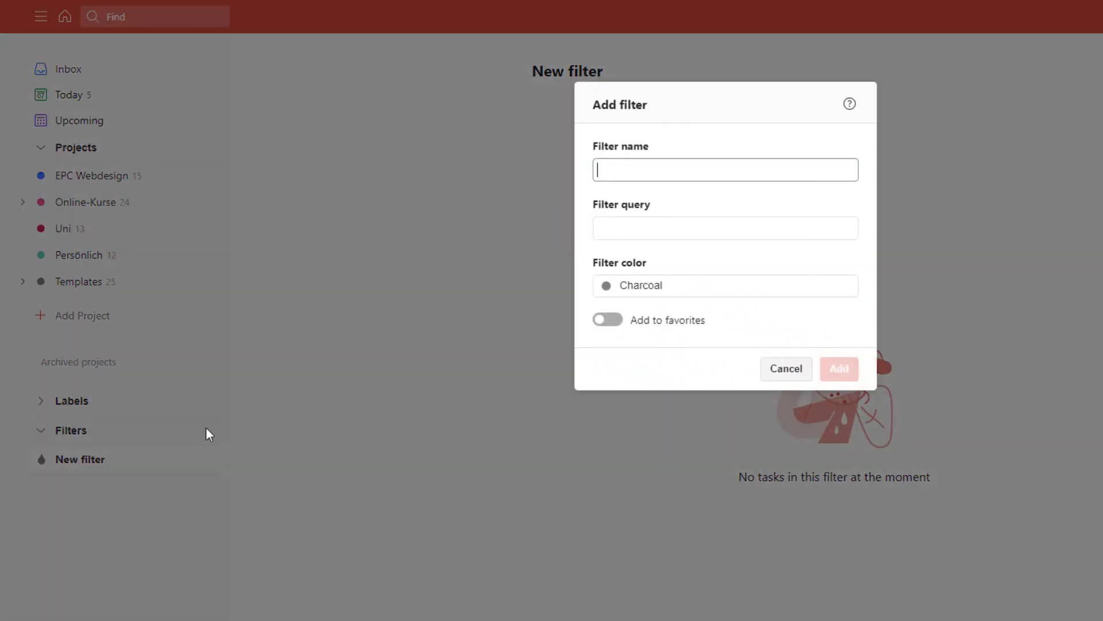
{"action": "type", "text": "Due tomorrow in EPC Webdesign"}
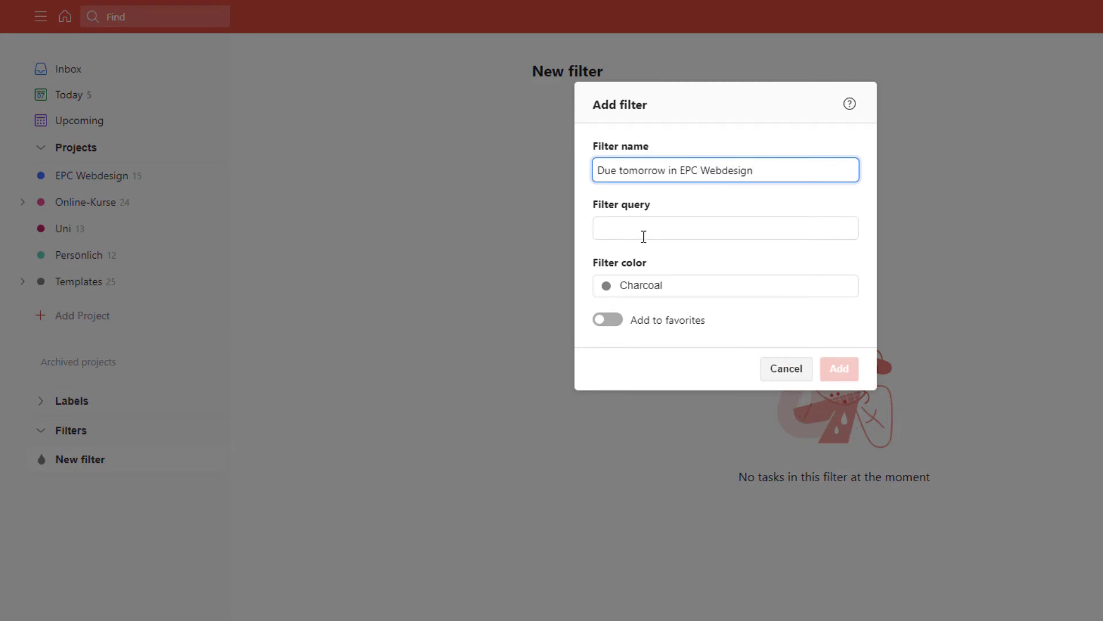
{"action": "left_click", "coordinate": [644, 236]}
{"action": "type", "text": "tomorrow"}
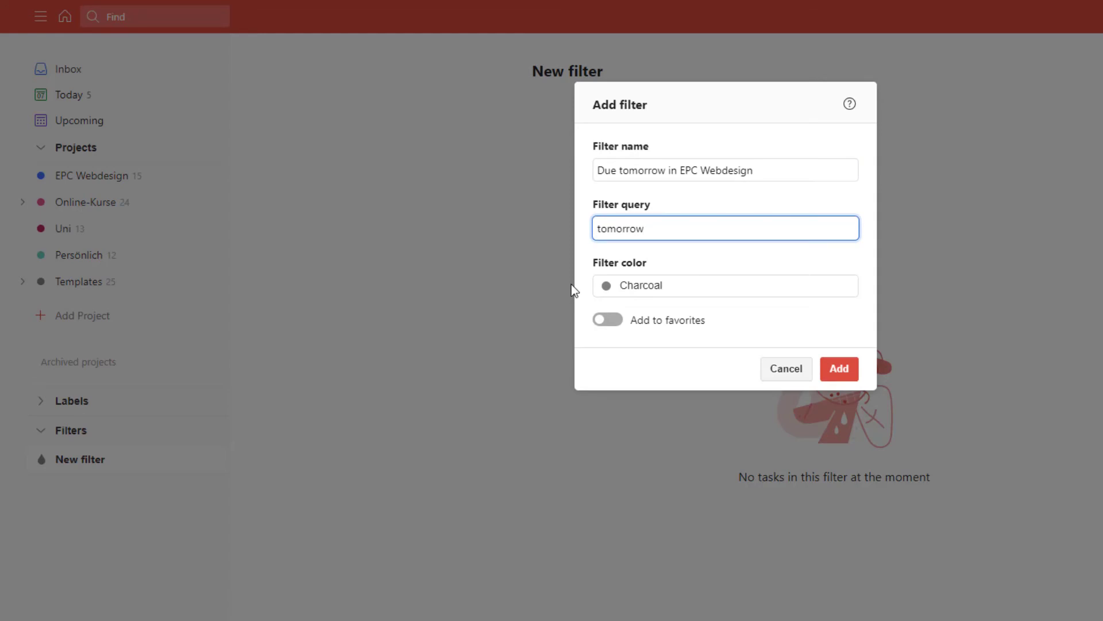
{"action": "type", "text": " & #EPC Webdesign"}
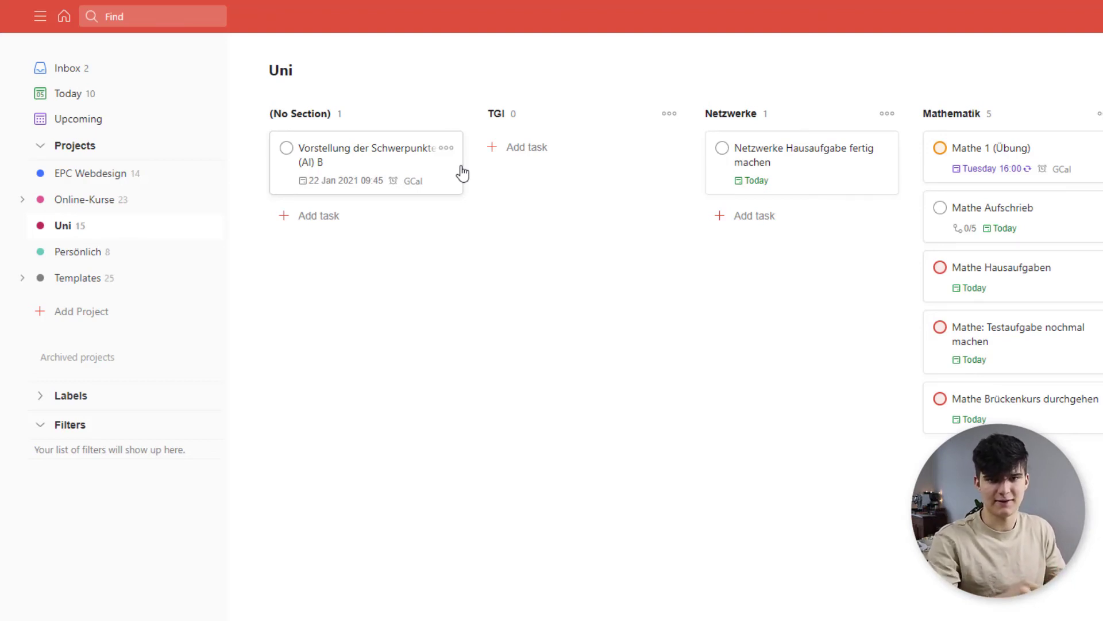
Open the account menu to check the Google Calendar integration settings, then close it
{"action": "left_click", "coordinate": [1052, 16]}
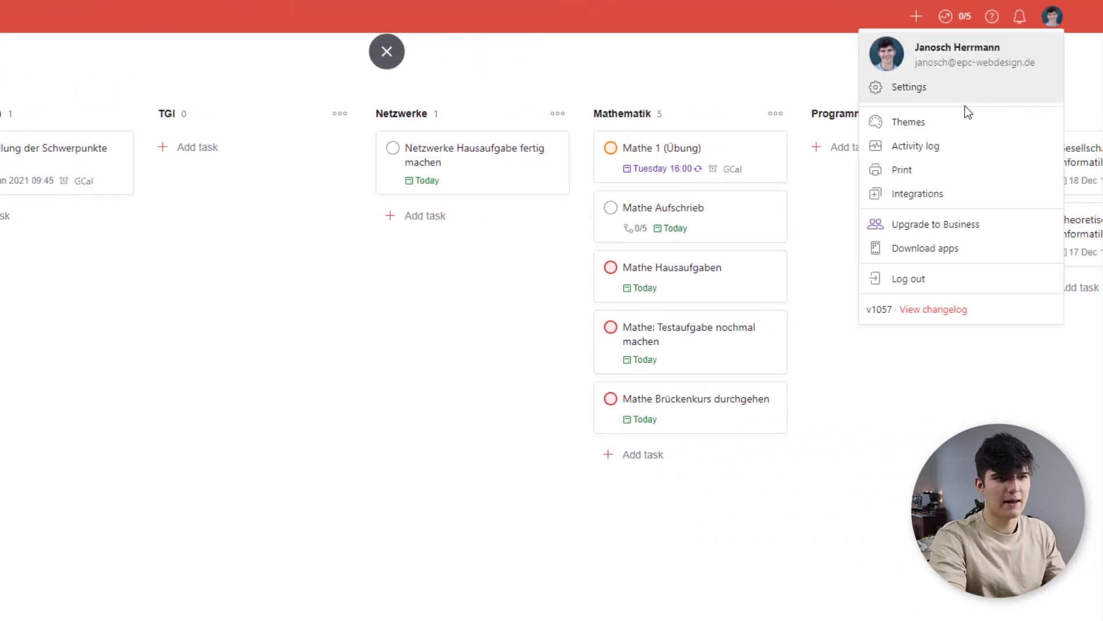
{"action": "key", "text": "Escape"}
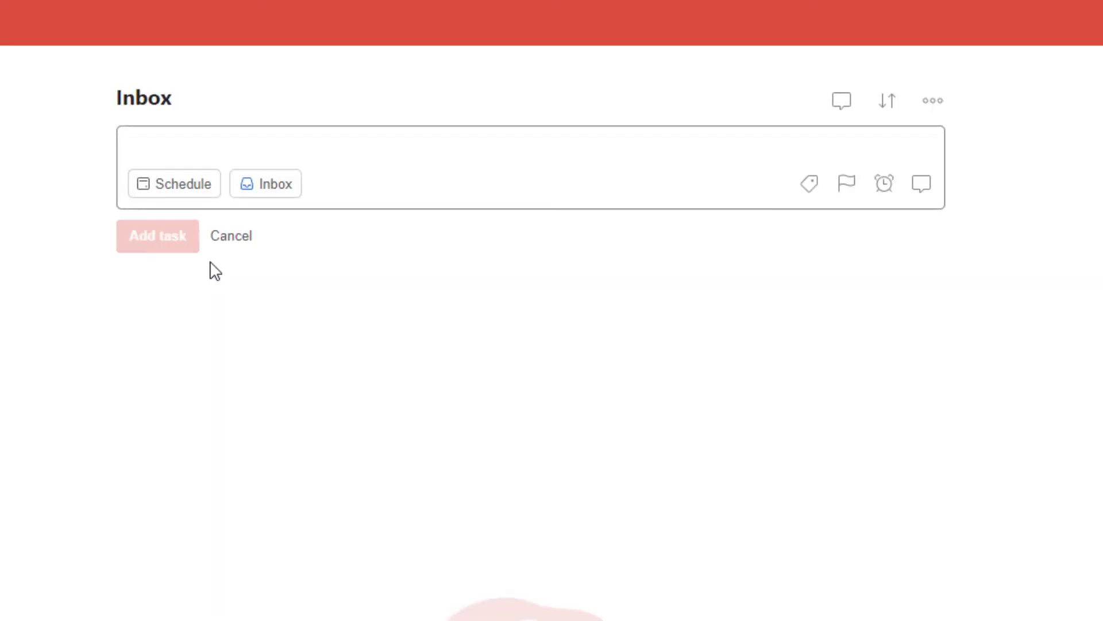
Add the Inbox task 'Start planning out the next week' due Saturday at 10am
{"action": "type", "text": "Start "}
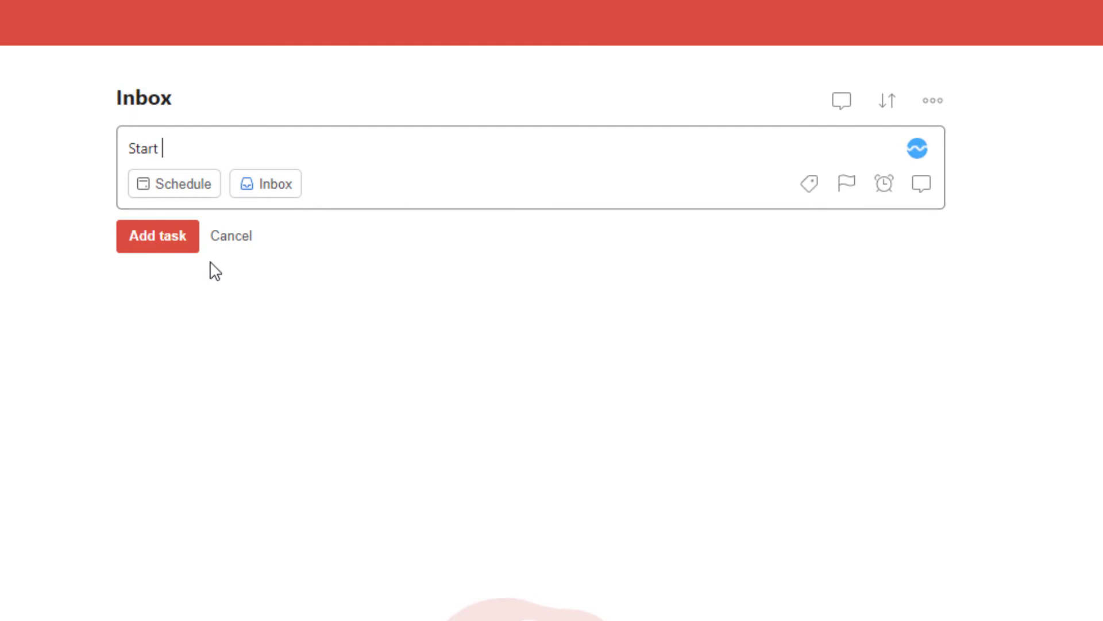
{"action": "type", "text": "planning out the "}
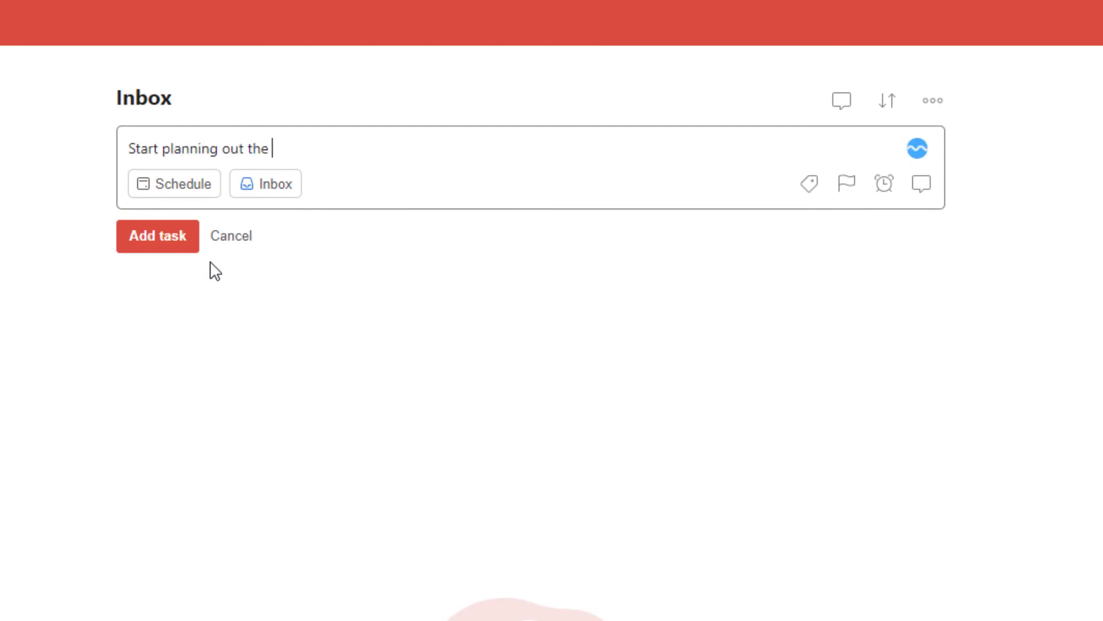
{"action": "type", "text": "next week"}
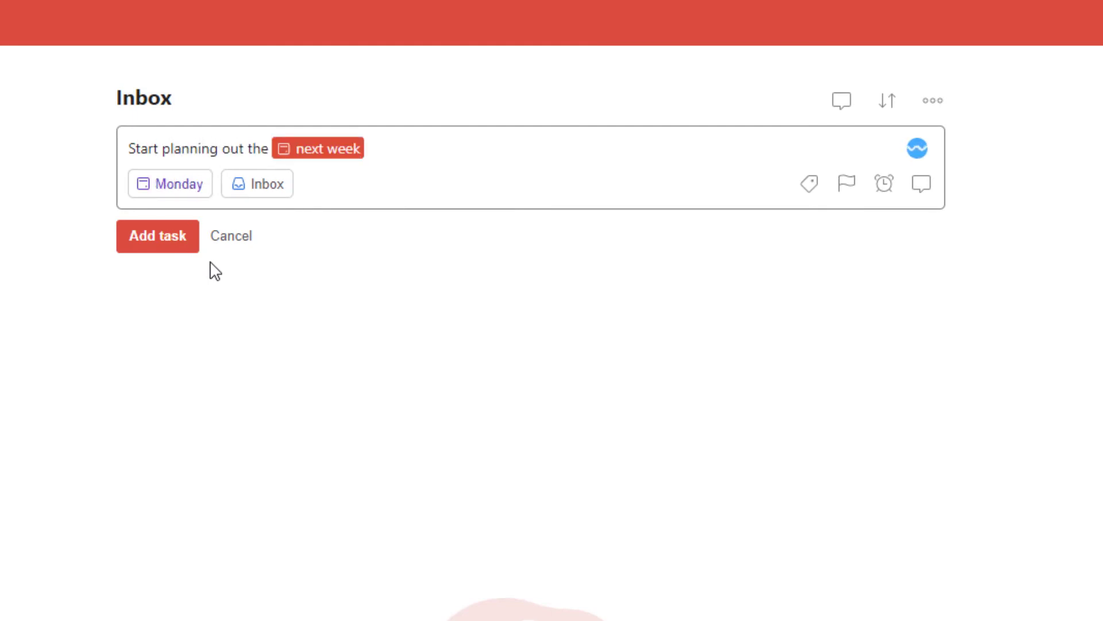
{"action": "key", "text": "BackSpace"}
{"action": "type", "text": "th"}
{"action": "key", "text": "BackSpace"}
{"action": "key", "text": "BackSpace"}
{"action": "type", "text": "saturday at 10am"}
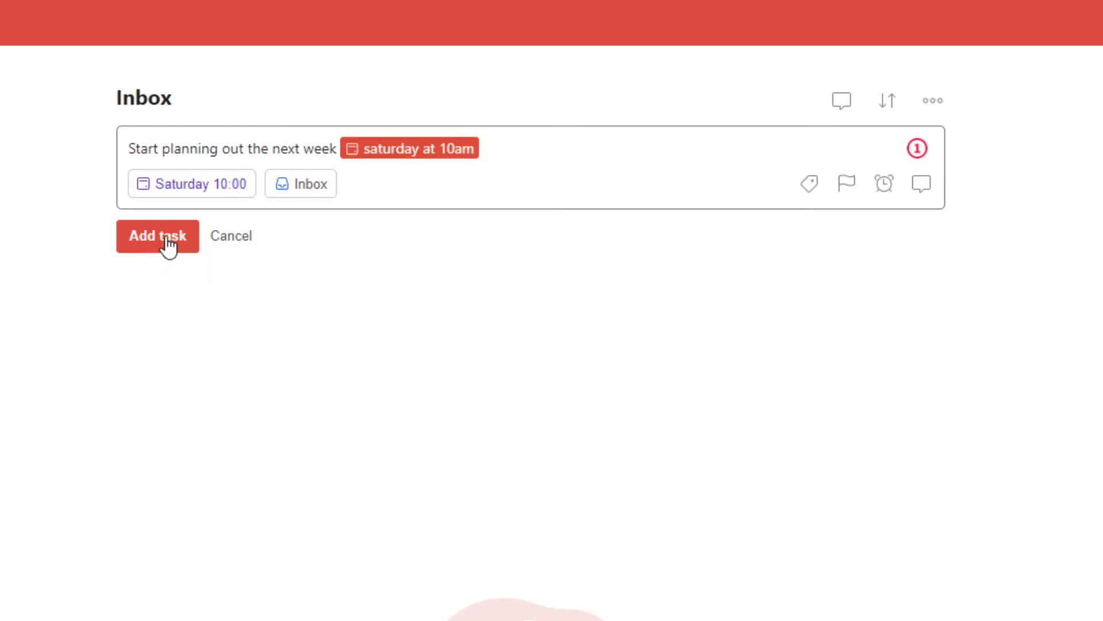
{"action": "left_click", "coordinate": [167, 241]}
{"action": "left_click", "coordinate": [218, 300]}
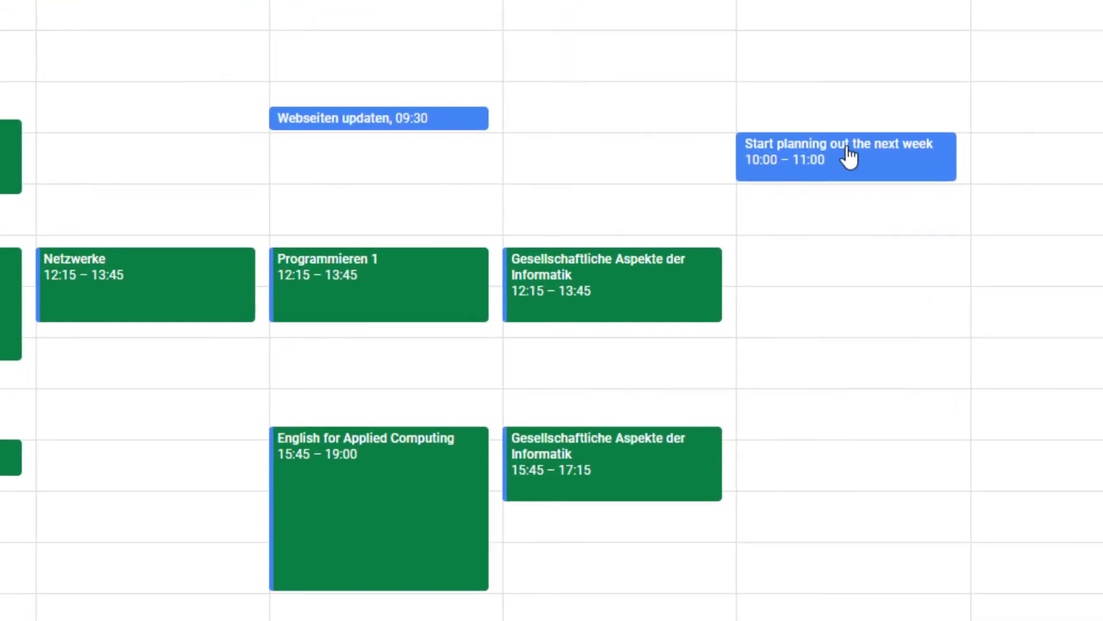
Show the details of the synced 'Start planning out the next week' event on December 12
{"action": "left_click", "coordinate": [836, 168]}
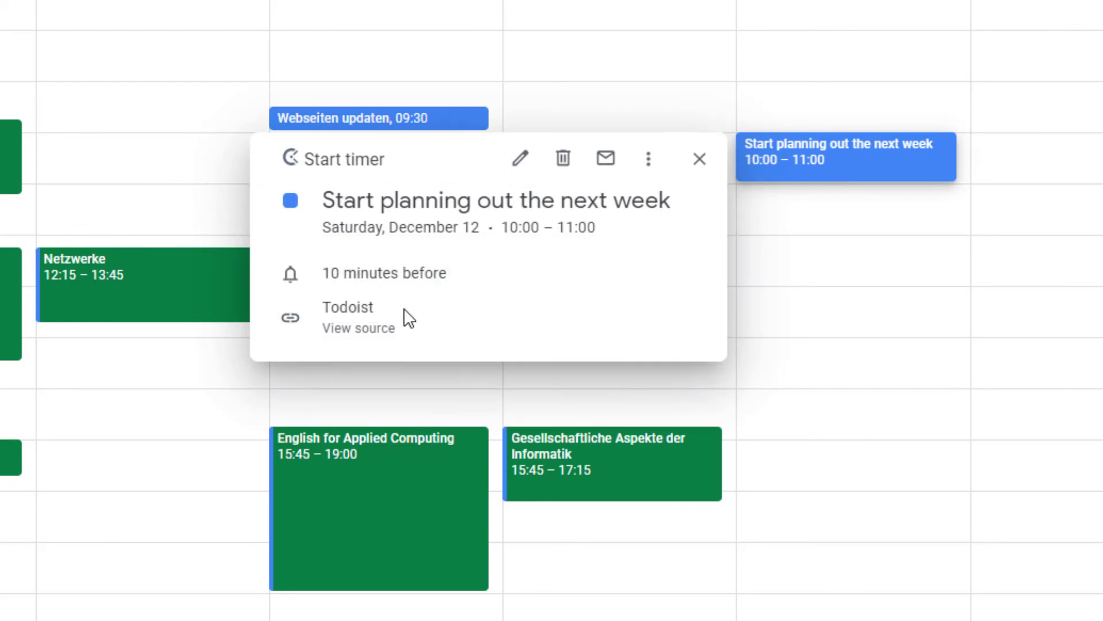